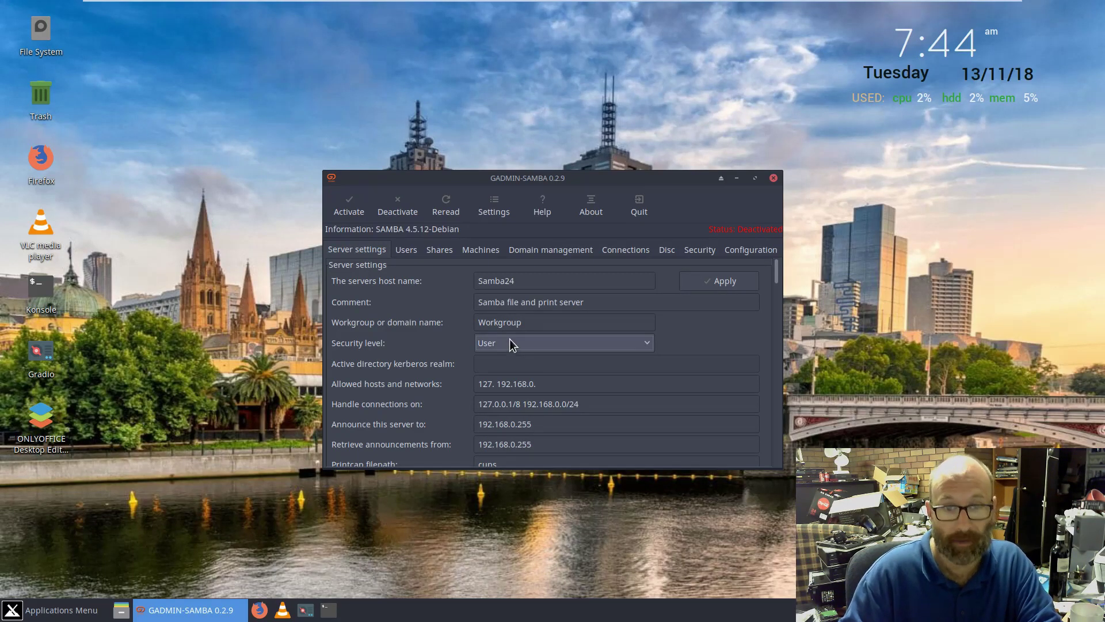
Step: Open the Security level dropdown listing User, Backup Domain, Primary Domain and Active directory
{"action": "left_click", "coordinate": [510, 340]}
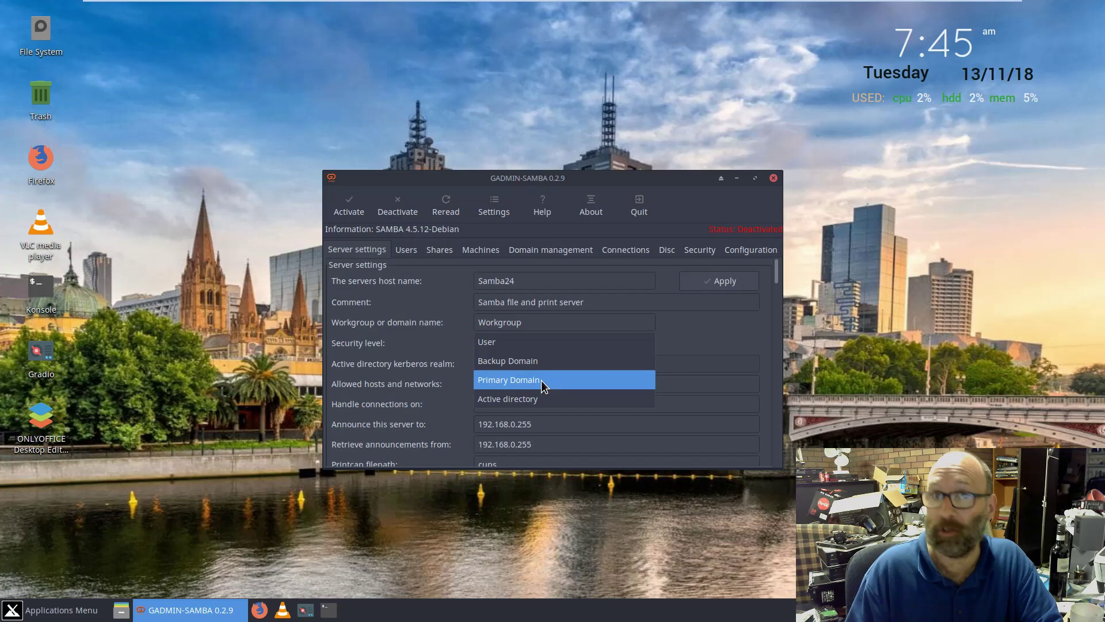
Step: Keep User security and review settings like interfaces 127.0.0.1/8 192.168.0.0/24 and broadcast 192.168.0.255
{"action": "left_click", "coordinate": [527, 341]}
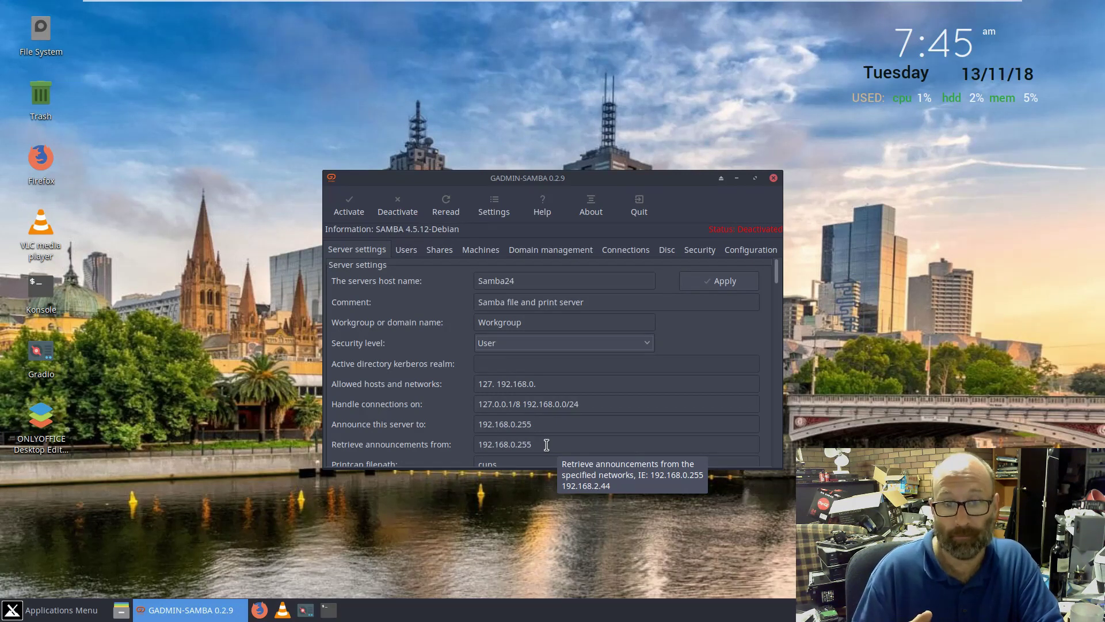
{"action": "scroll", "coordinate": [546, 445], "scroll_direction": "down", "scroll_amount": 1}
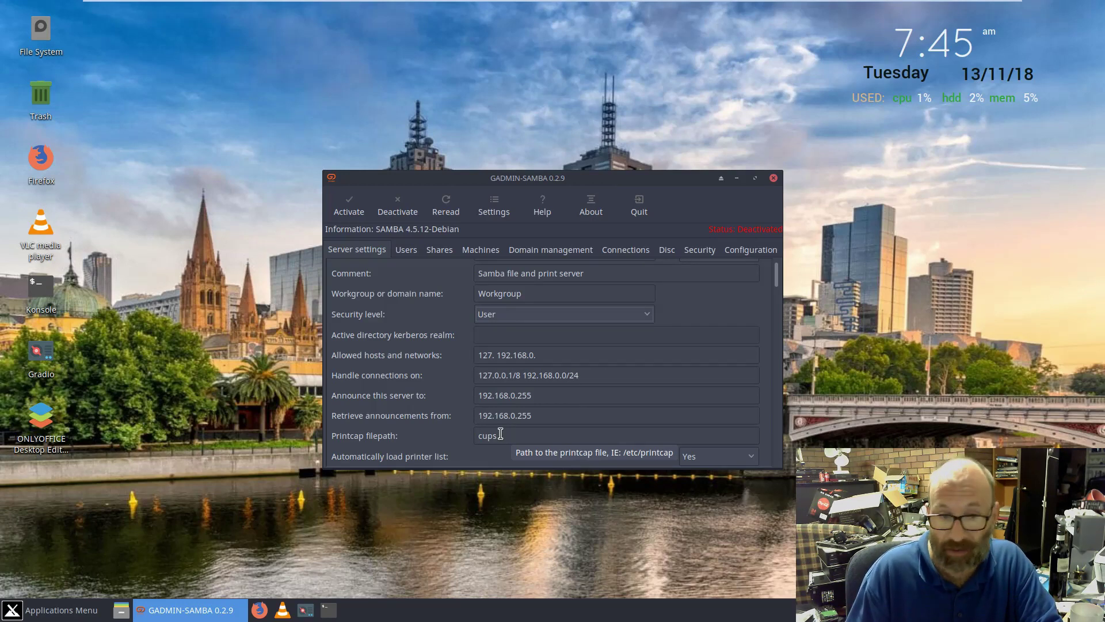
{"action": "scroll", "coordinate": [499, 433], "scroll_direction": "down", "scroll_amount": 3}
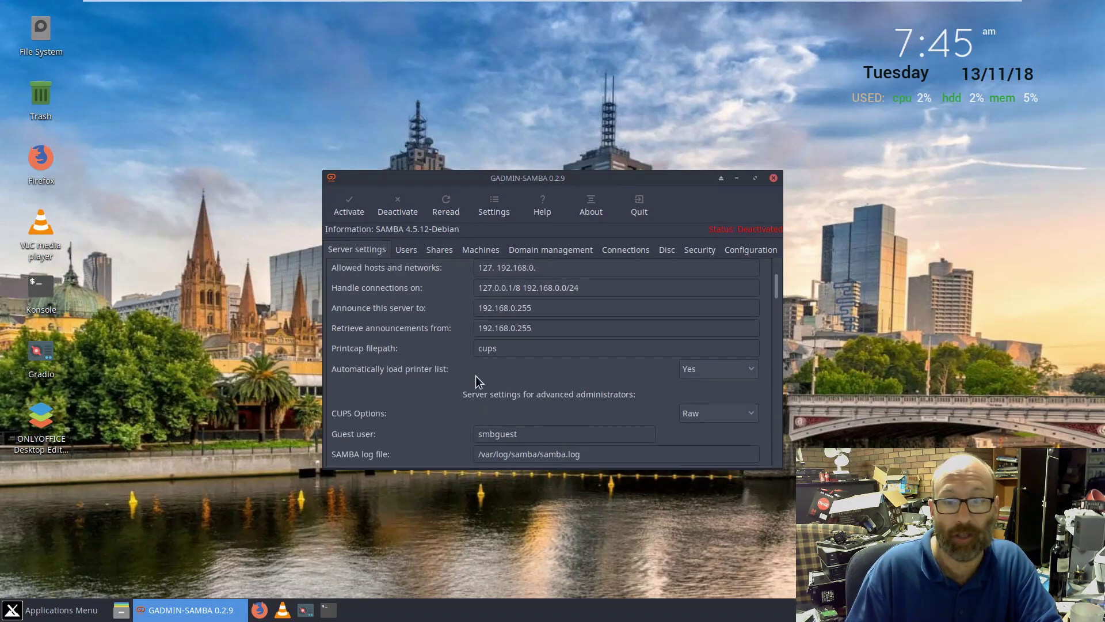
{"action": "scroll", "coordinate": [474, 423], "scroll_direction": "down", "scroll_amount": 2}
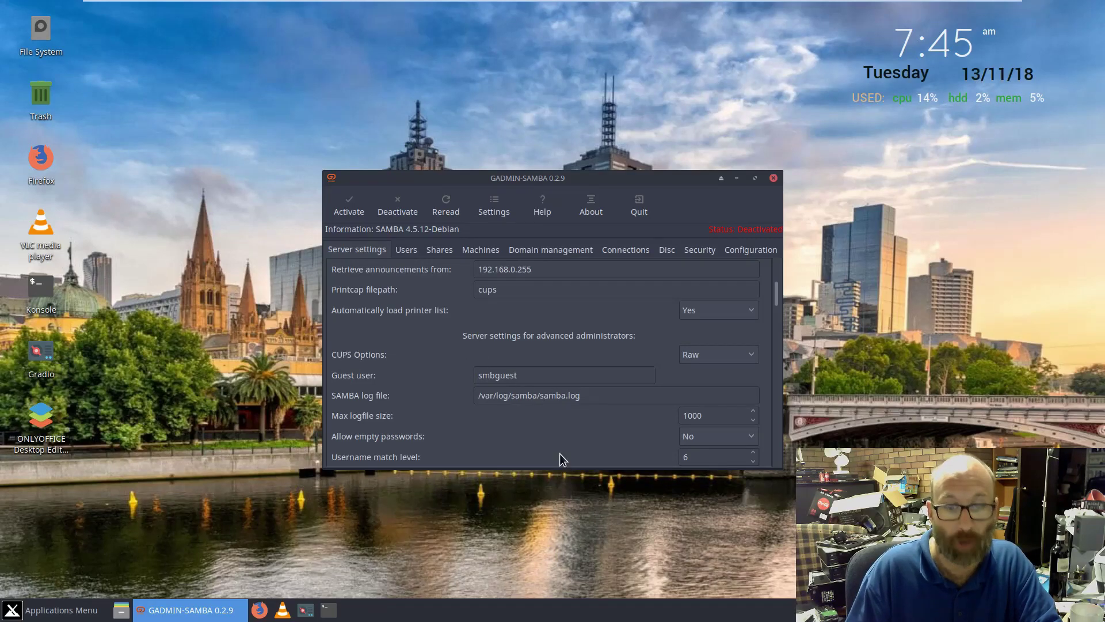
{"action": "scroll", "coordinate": [560, 453], "scroll_direction": "down", "scroll_amount": 3}
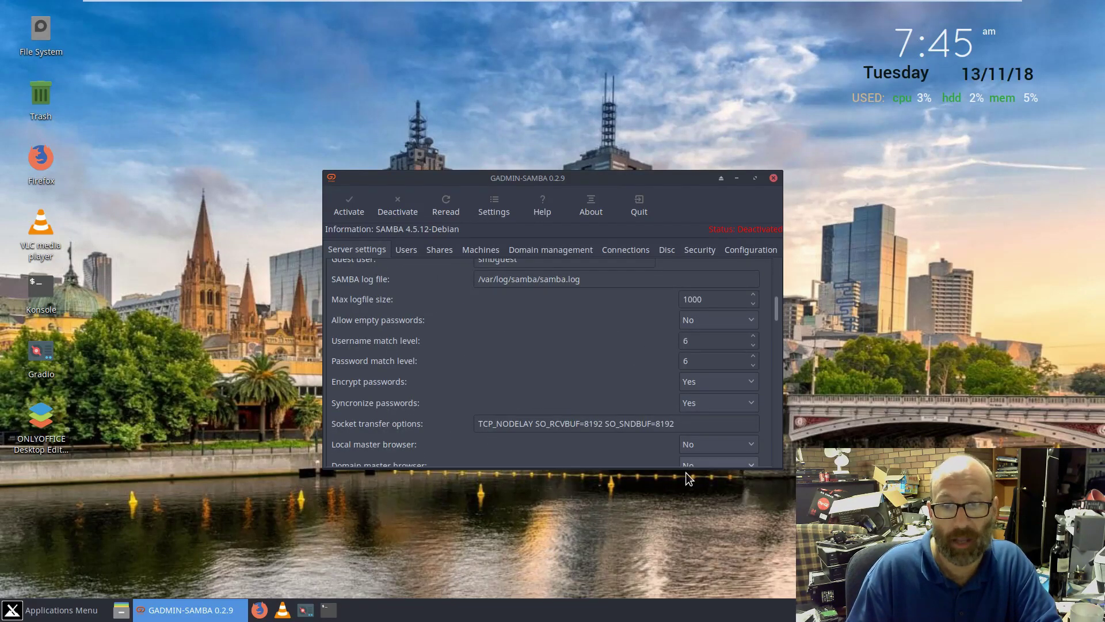
{"action": "scroll", "coordinate": [591, 445], "scroll_direction": "down", "scroll_amount": 3}
{"action": "scroll", "coordinate": [591, 446], "scroll_direction": "down", "scroll_amount": 6}
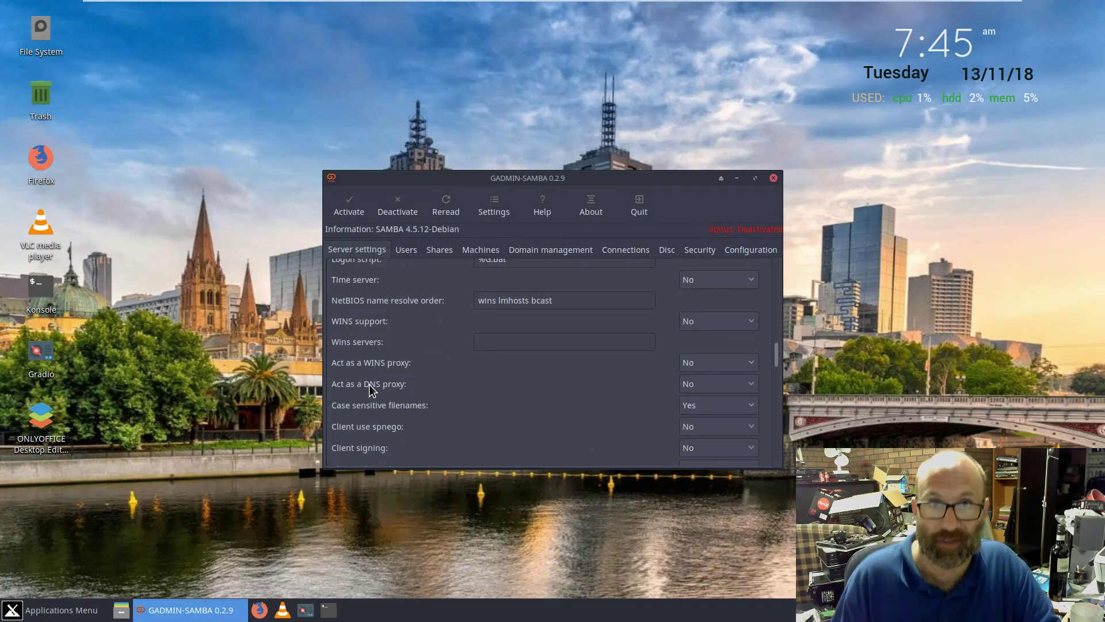
{"action": "scroll", "coordinate": [450, 407], "scroll_direction": "down", "scroll_amount": 4}
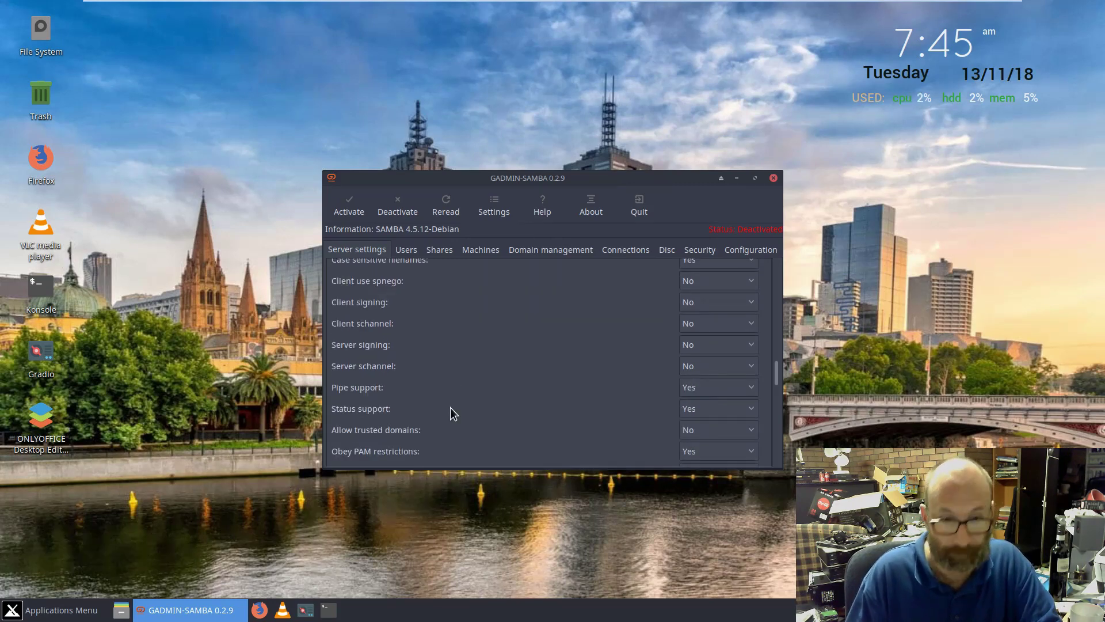
{"action": "scroll", "coordinate": [450, 406], "scroll_direction": "up", "scroll_amount": 9}
{"action": "scroll", "coordinate": [450, 406], "scroll_direction": "down", "scroll_amount": 10}
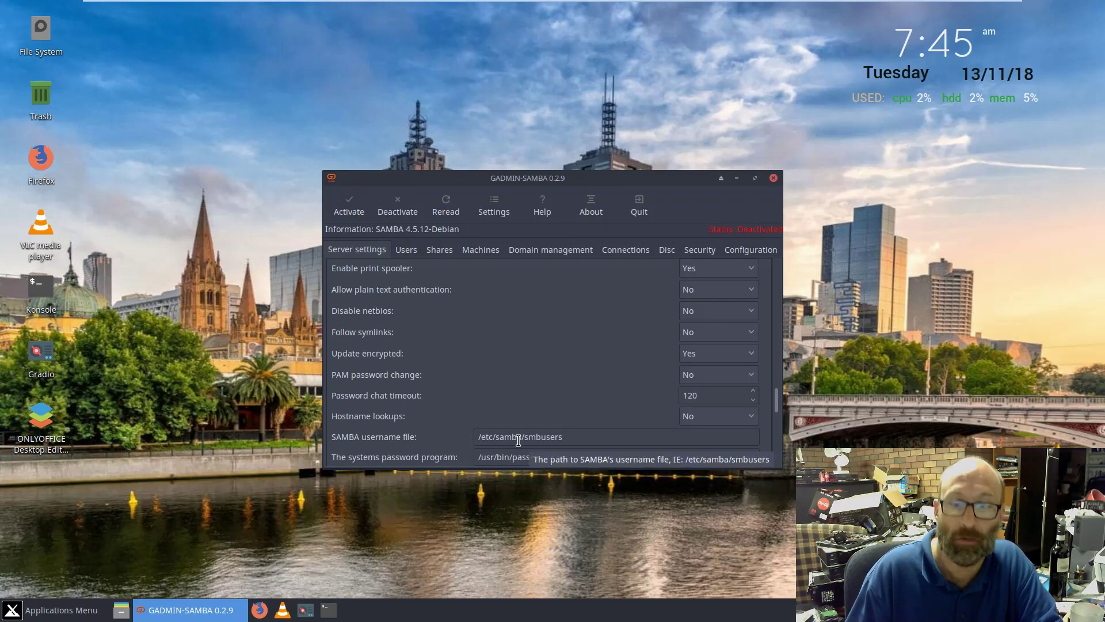
{"action": "scroll", "coordinate": [518, 440], "scroll_direction": "down", "scroll_amount": 5}
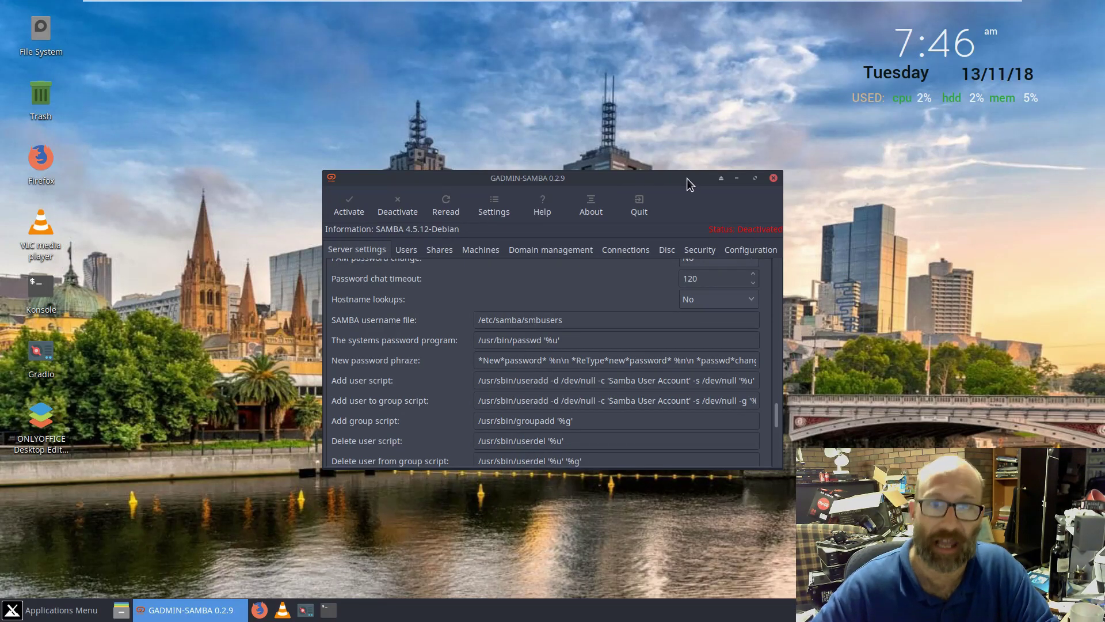
{"action": "scroll", "coordinate": [617, 346], "scroll_direction": "down", "scroll_amount": 1}
{"action": "scroll", "coordinate": [617, 346], "scroll_direction": "down", "scroll_amount": 3}
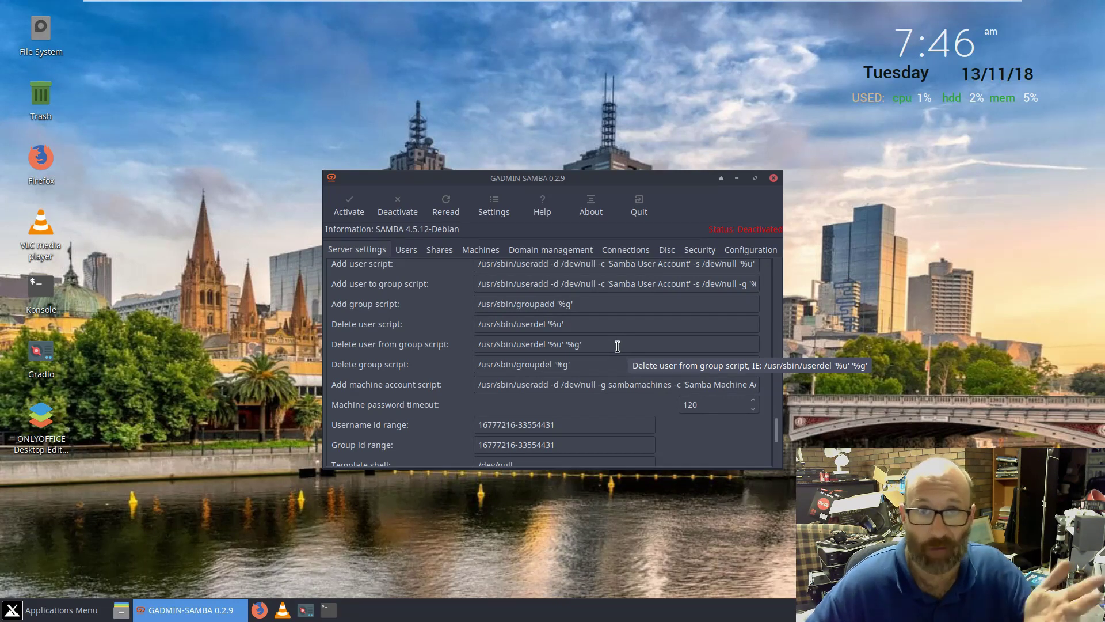
{"action": "scroll", "coordinate": [617, 346], "scroll_direction": "down", "scroll_amount": 3}
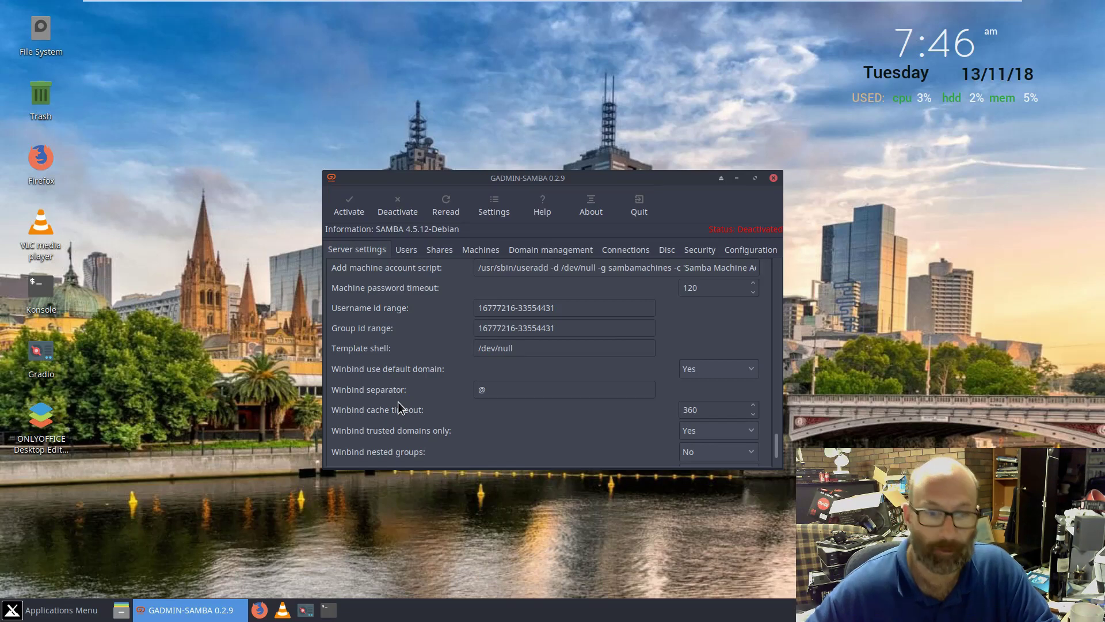
{"action": "scroll", "coordinate": [443, 423], "scroll_direction": "up", "scroll_amount": 10}
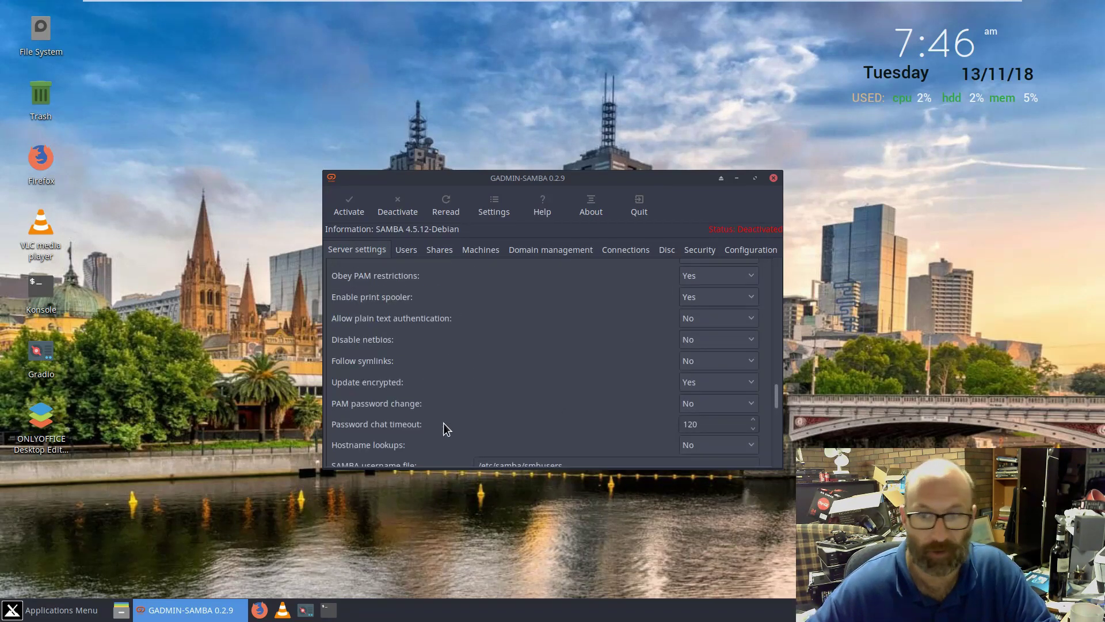
{"action": "scroll", "coordinate": [444, 423], "scroll_direction": "up", "scroll_amount": 15}
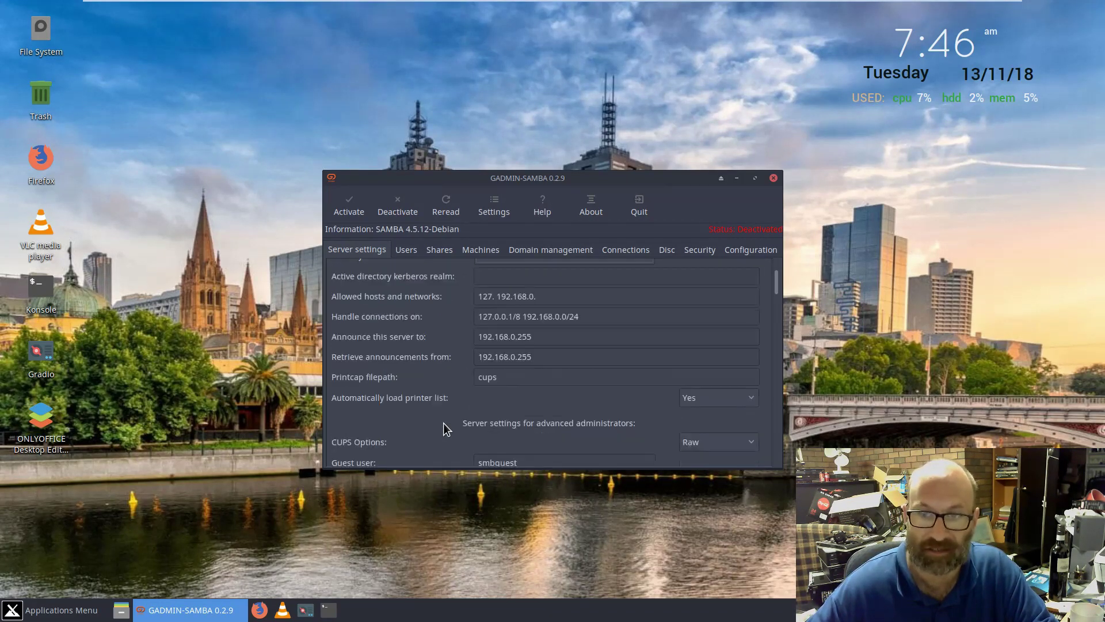
Step: View the Samba user accounts, then the share list with homes, netlogon and profiles
{"action": "left_click", "coordinate": [404, 250]}
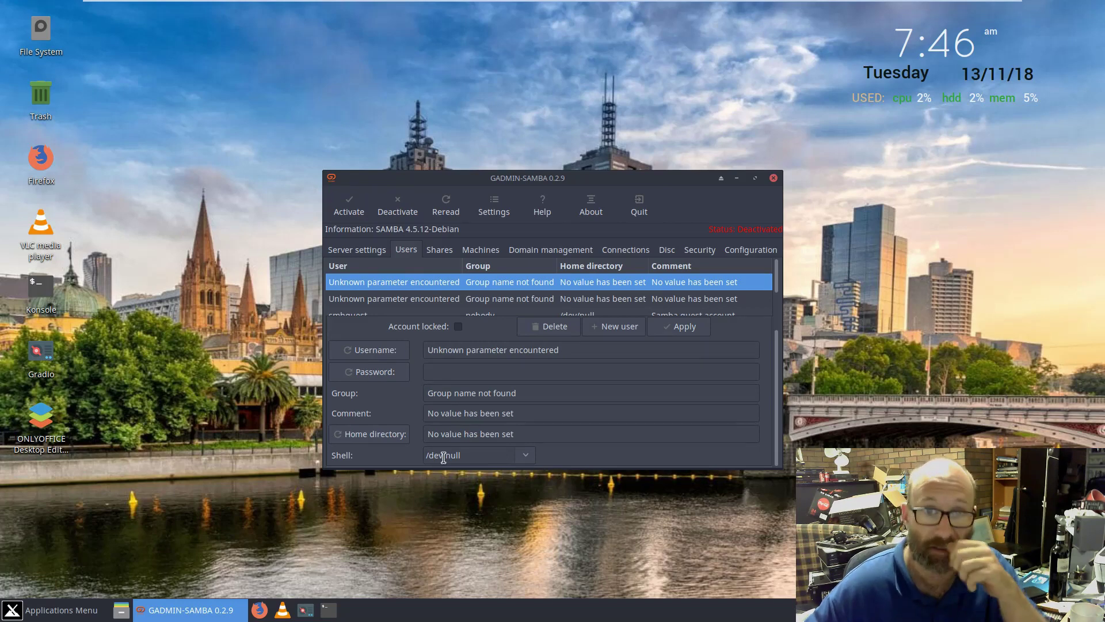
{"action": "left_click", "coordinate": [436, 252]}
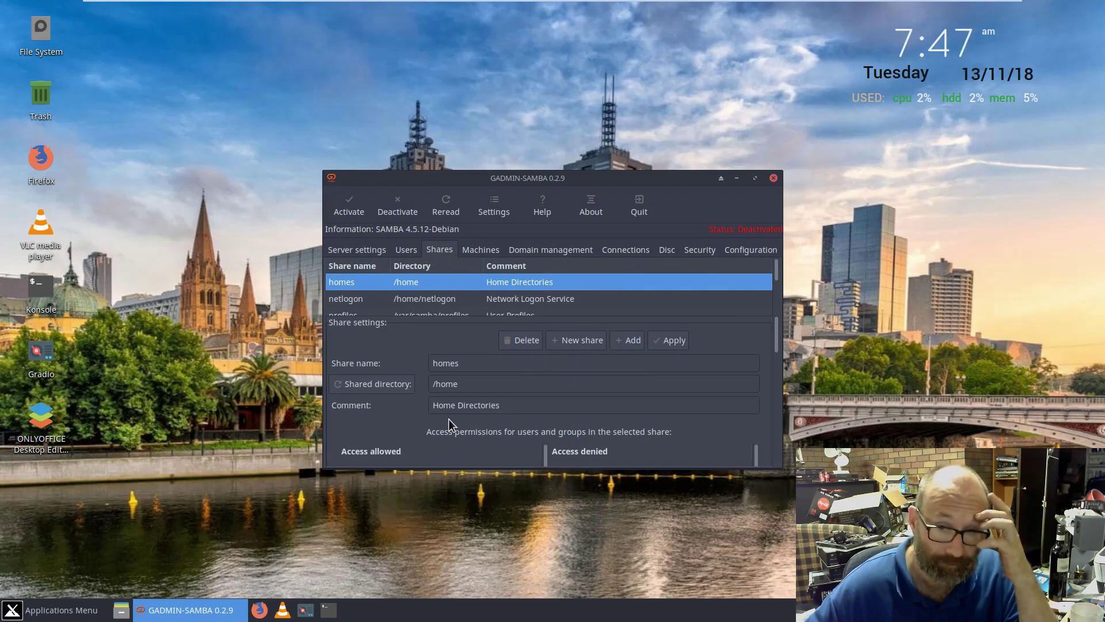
Step: Maximize the window, scroll the share settings, and view the empty machine accounts list
{"action": "left_click", "coordinate": [755, 178]}
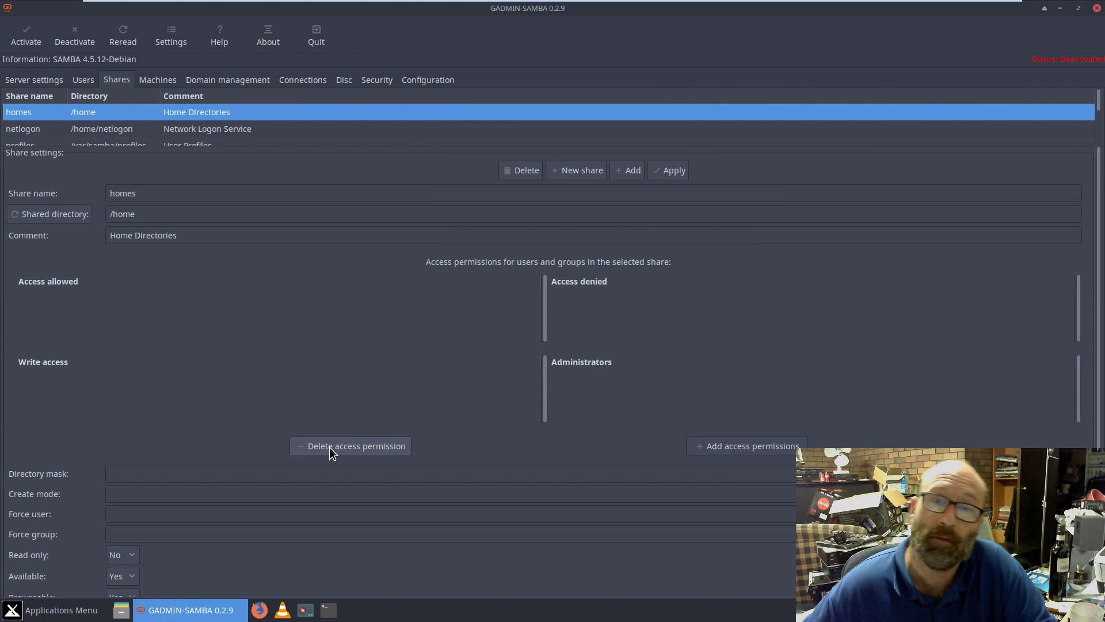
{"action": "scroll", "coordinate": [224, 475], "scroll_direction": "down", "scroll_amount": 3}
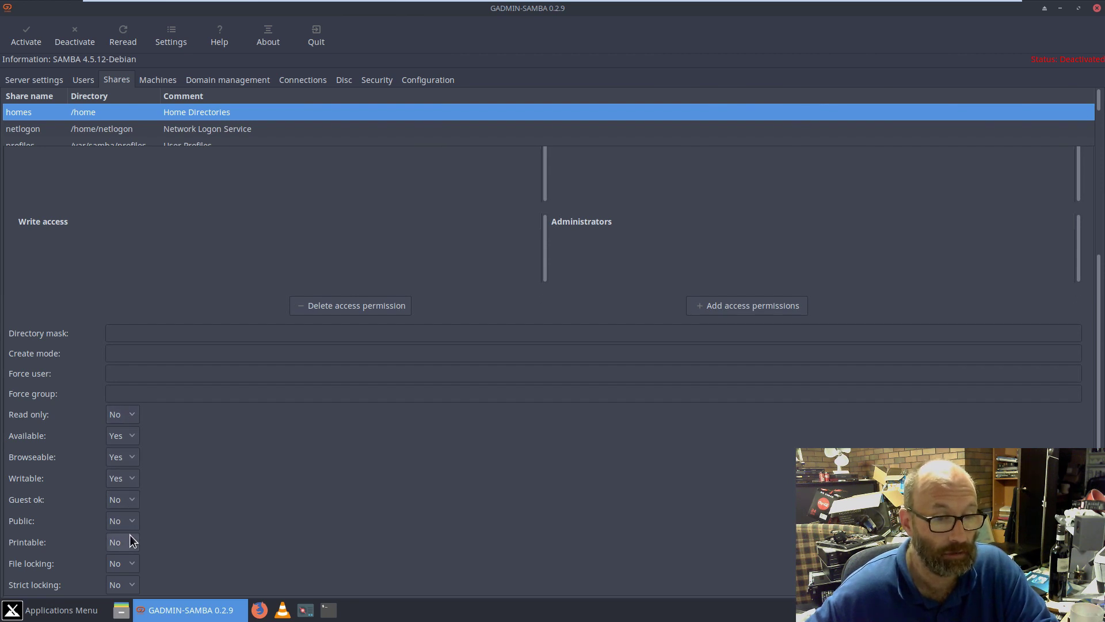
{"action": "left_click", "coordinate": [155, 81]}
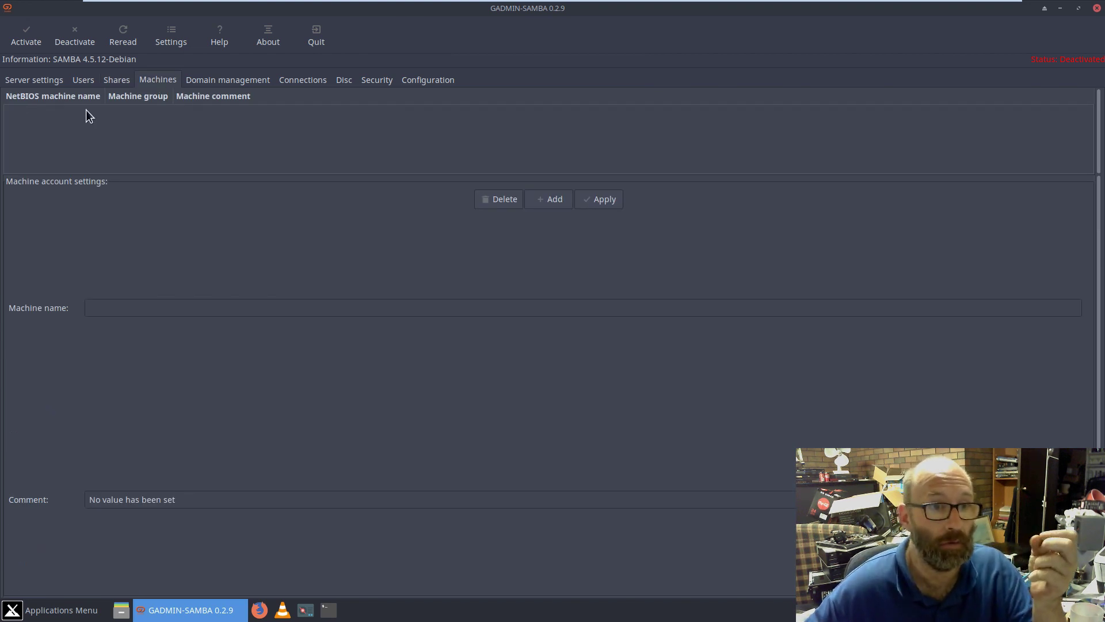
Step: Move through Domain management and Connections to the disc usage table showing / with 225G free
{"action": "left_click", "coordinate": [219, 79]}
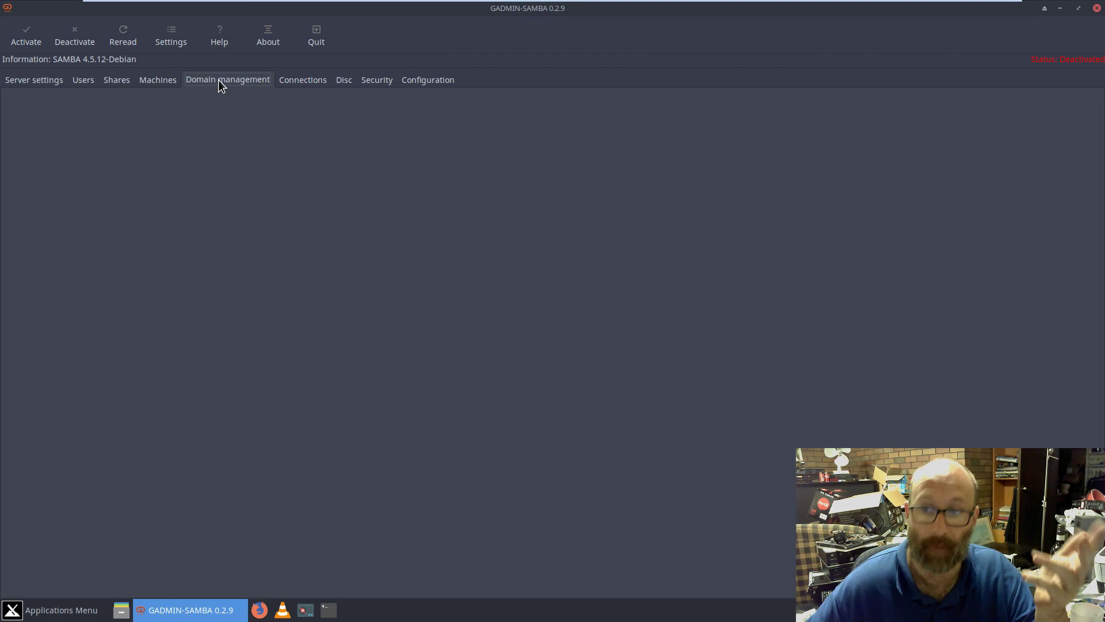
{"action": "left_click", "coordinate": [306, 79]}
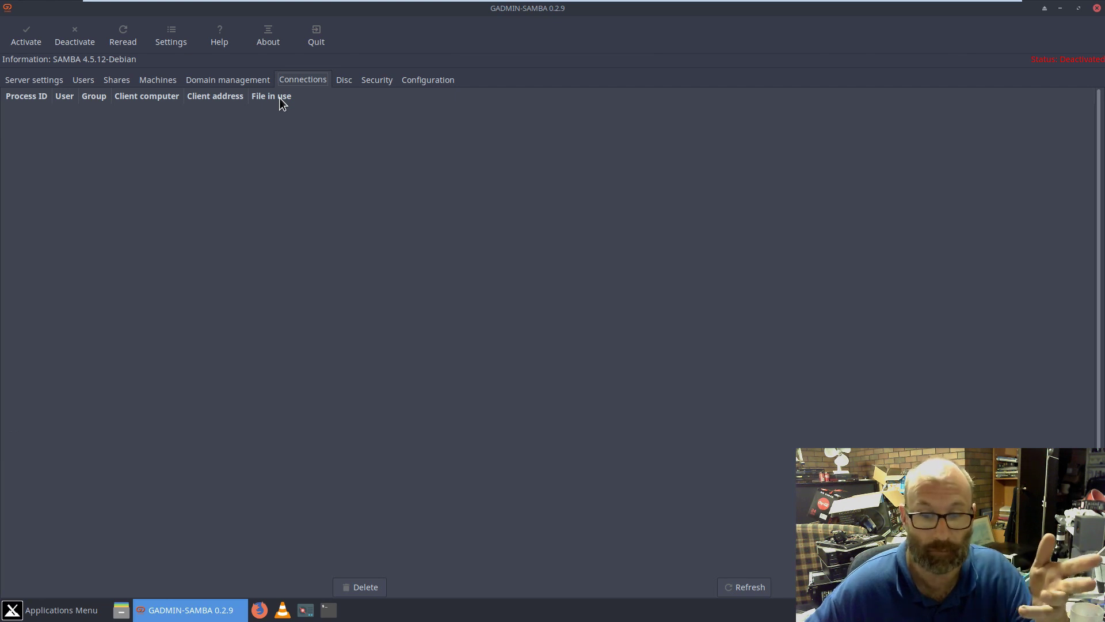
{"action": "left_click", "coordinate": [344, 80]}
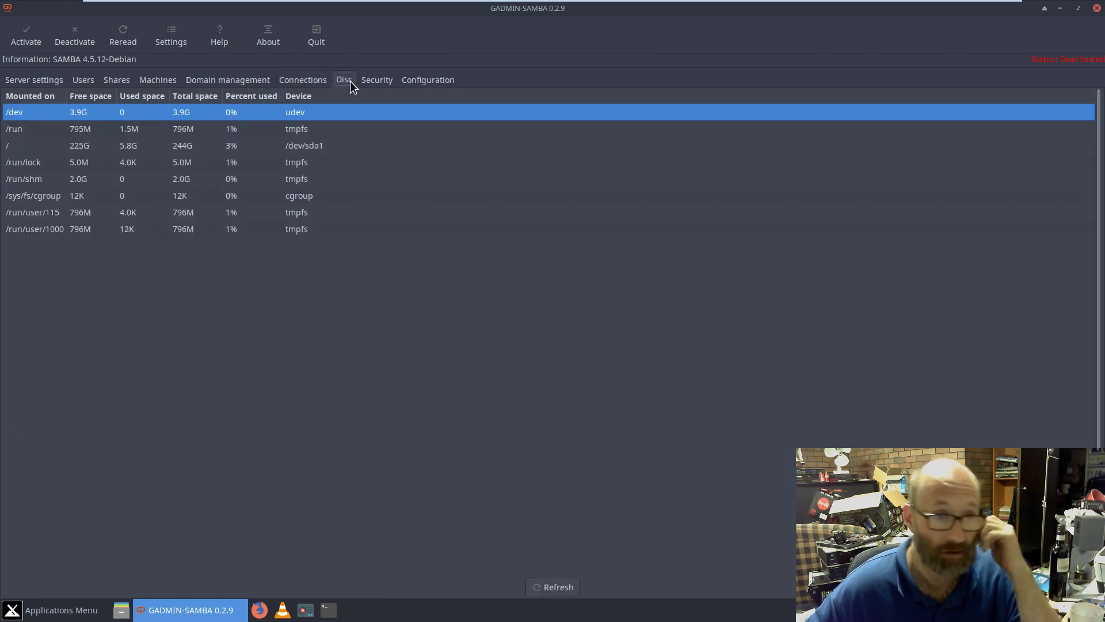
{"action": "left_click", "coordinate": [380, 80]}
{"action": "left_click", "coordinate": [414, 82]}
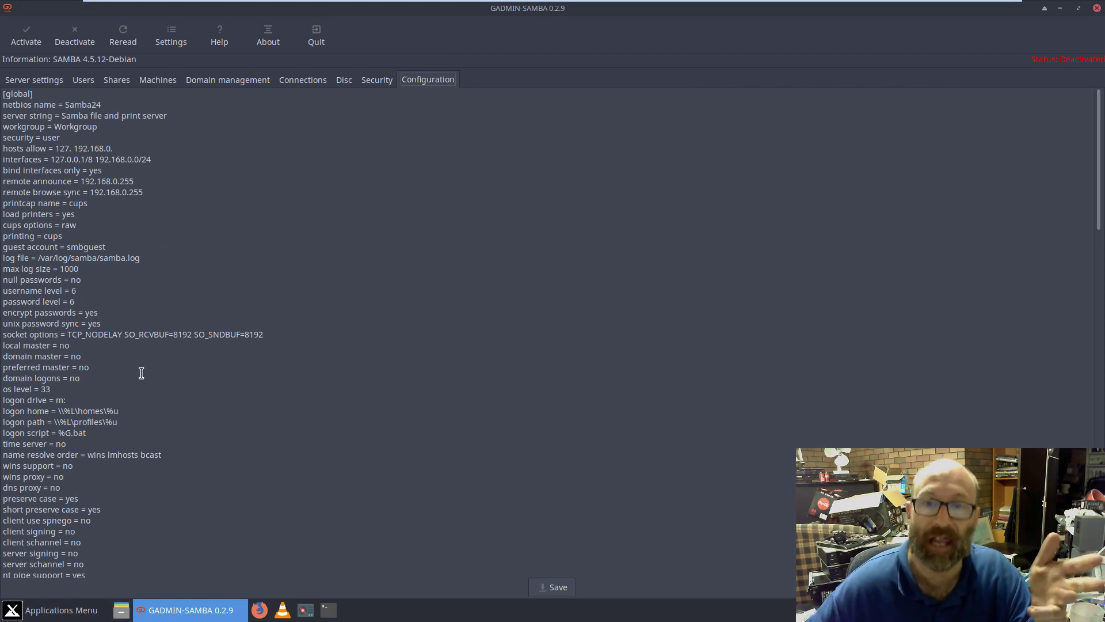
{"action": "left_click", "coordinate": [26, 81]}
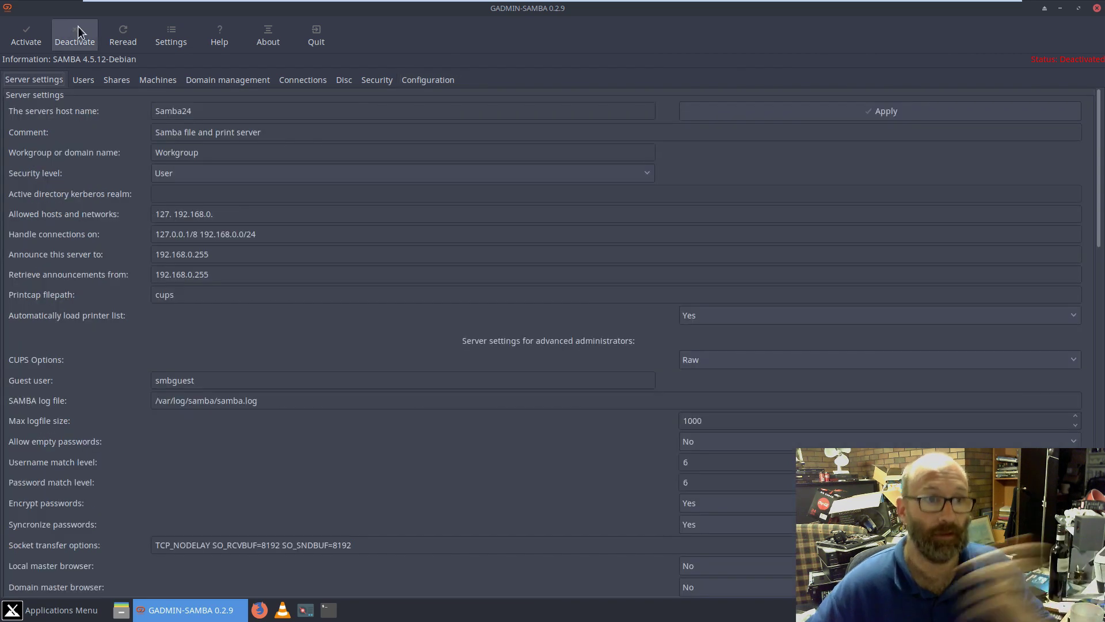
{"action": "left_click", "coordinate": [1079, 8]}
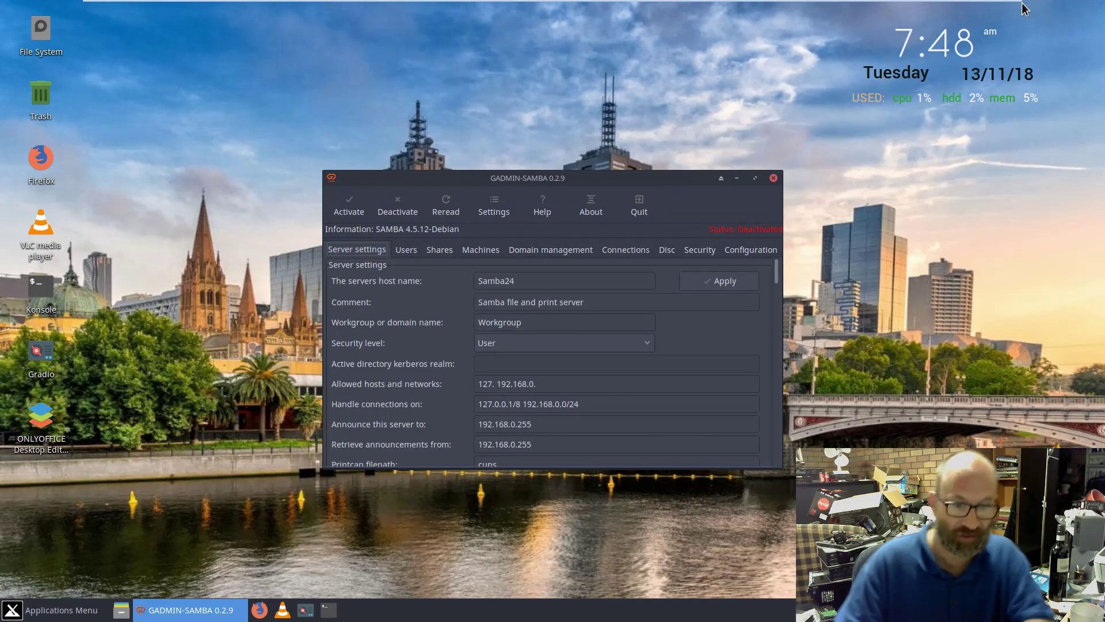
Step: Launch Synaptic Package Manager from the System menu, authenticating with the root password
{"action": "left_click", "coordinate": [60, 610]}
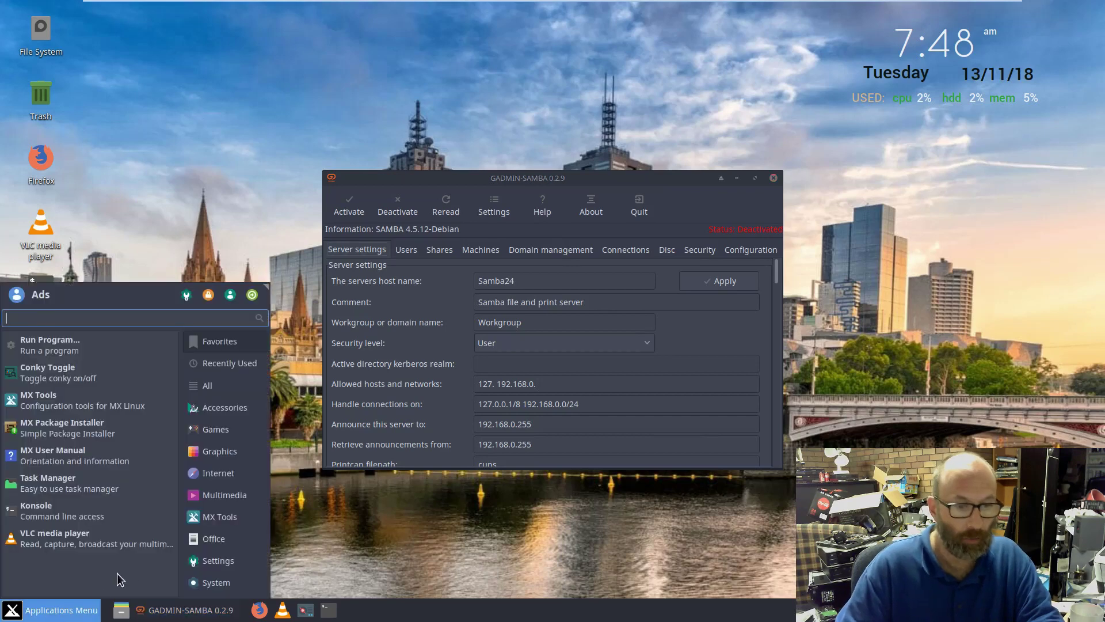
{"action": "left_click", "coordinate": [217, 582]}
{"action": "scroll", "coordinate": [49, 527], "scroll_direction": "down", "scroll_amount": 3}
{"action": "scroll", "coordinate": [49, 527], "scroll_direction": "down", "scroll_amount": 5}
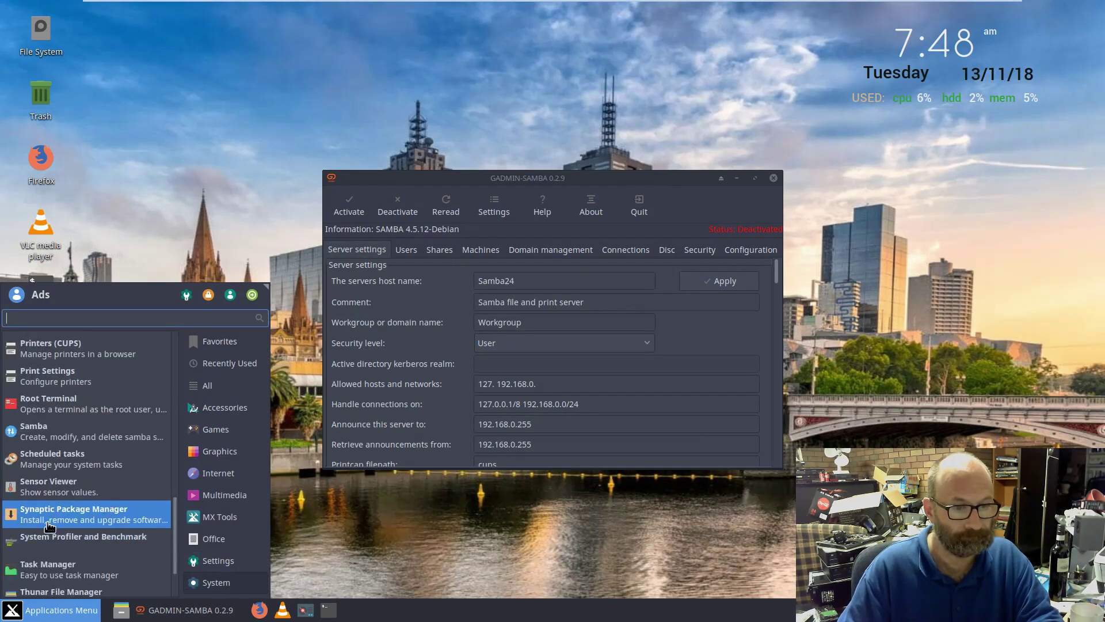
{"action": "left_click", "coordinate": [74, 437]}
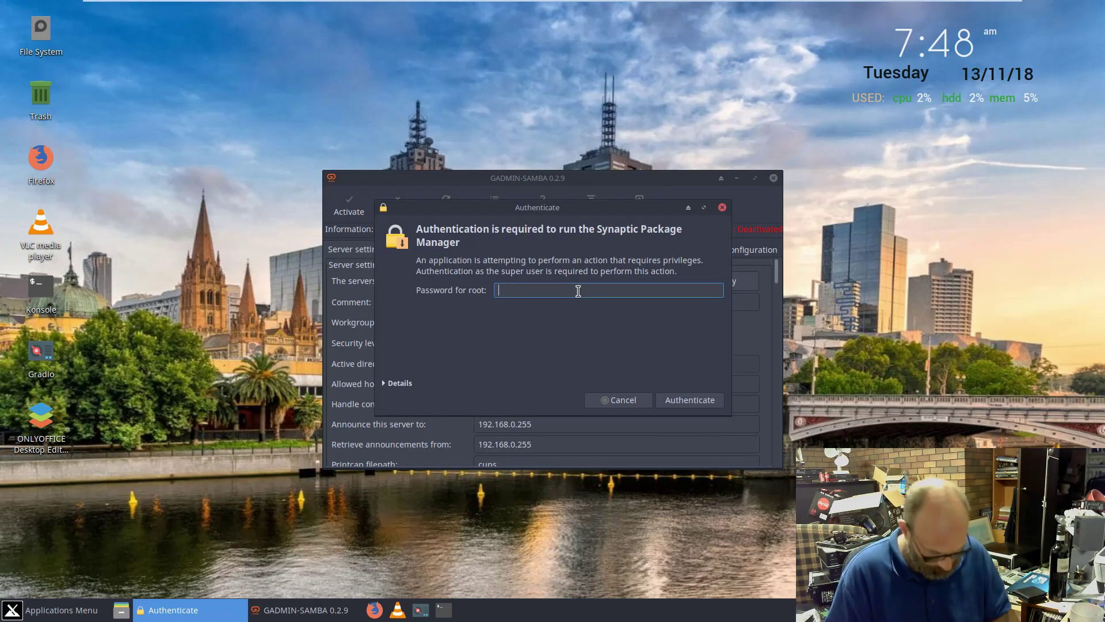
{"action": "type", "text": "******"}
{"action": "key", "text": "Return"}
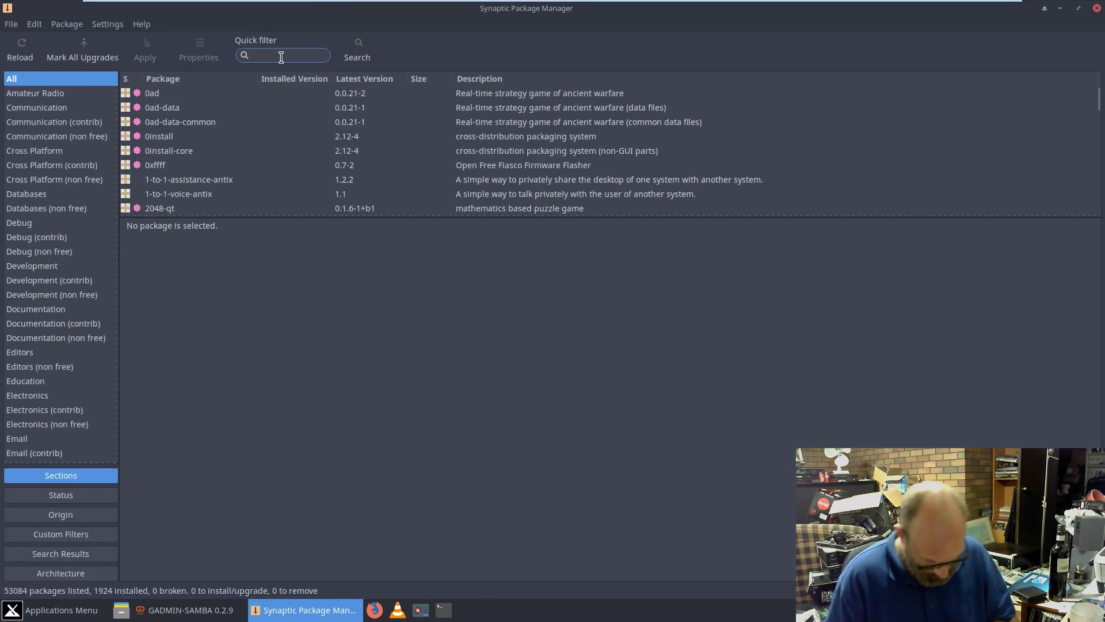
Step: Filter Synaptic for 'gadmin', confirm gadmin-samba 0.2.9-3+b2 is installed, then close Synaptic
{"action": "type", "text": "gadmin"}
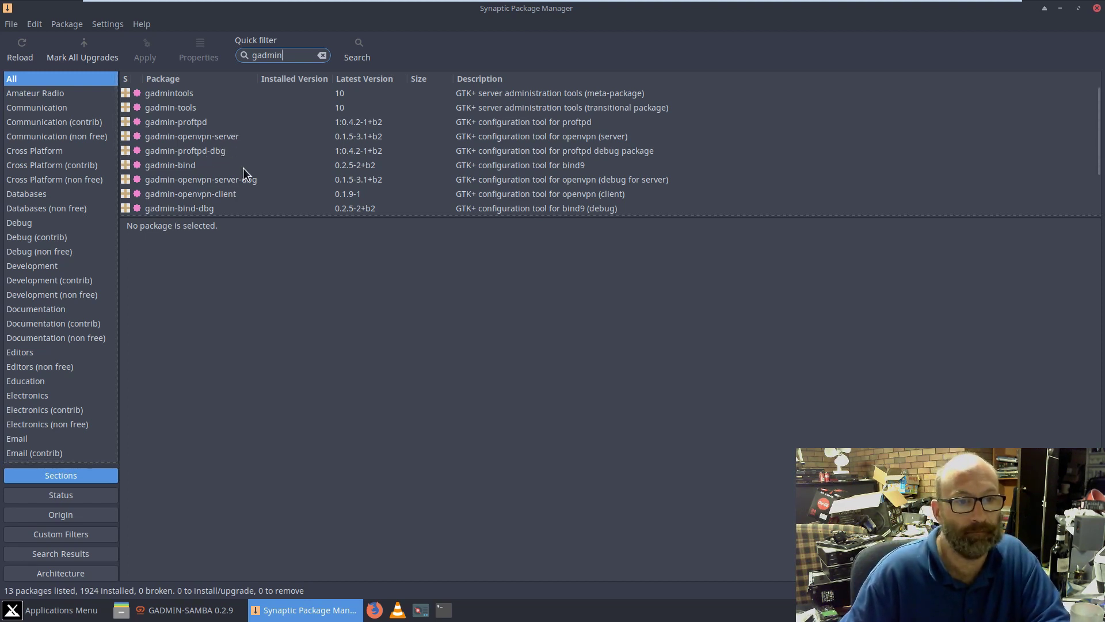
{"action": "scroll", "coordinate": [230, 180], "scroll_direction": "down", "scroll_amount": 3}
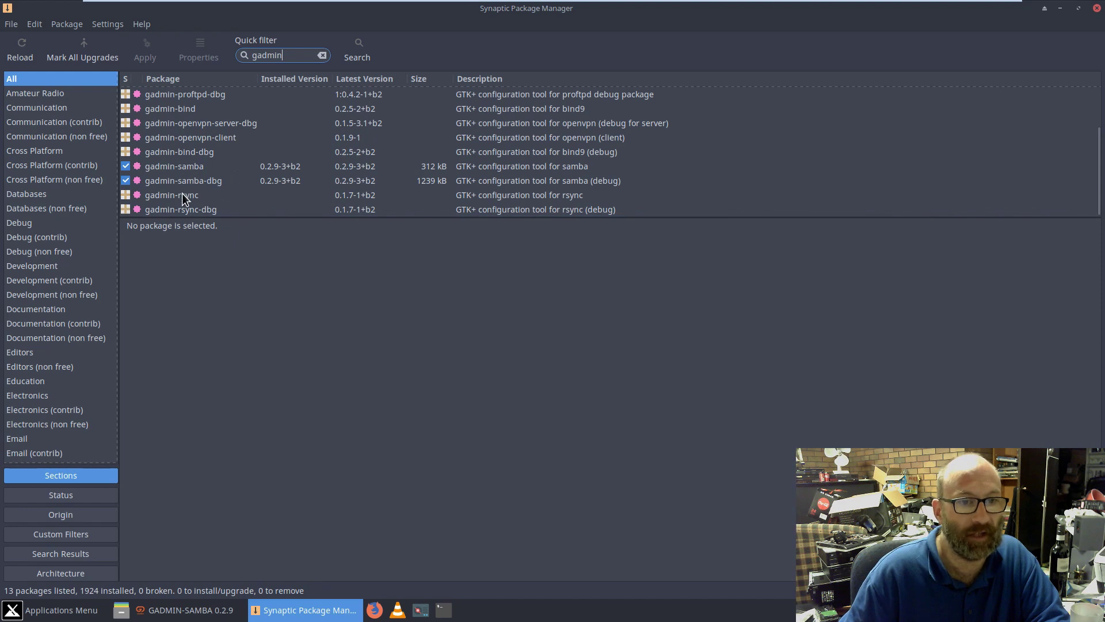
{"action": "scroll", "coordinate": [181, 208], "scroll_direction": "up", "scroll_amount": 3}
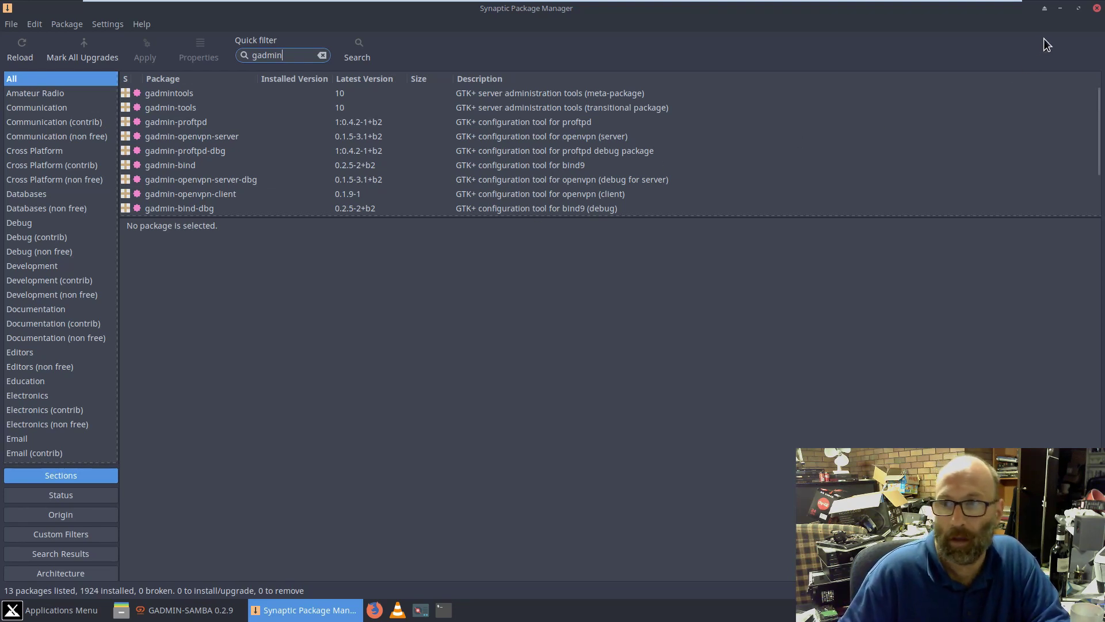
{"action": "left_click", "coordinate": [1097, 10]}
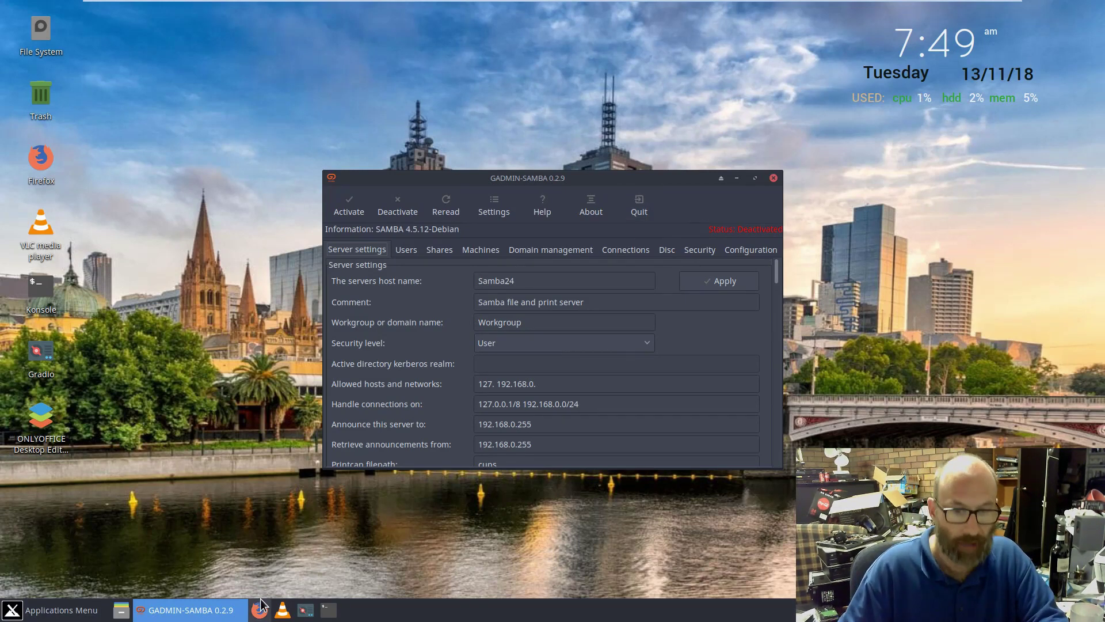
Step: Open /etc/samba/smb.conf in nano with sudo in a maximized Konsole, then begin closing it
{"action": "left_click", "coordinate": [327, 610]}
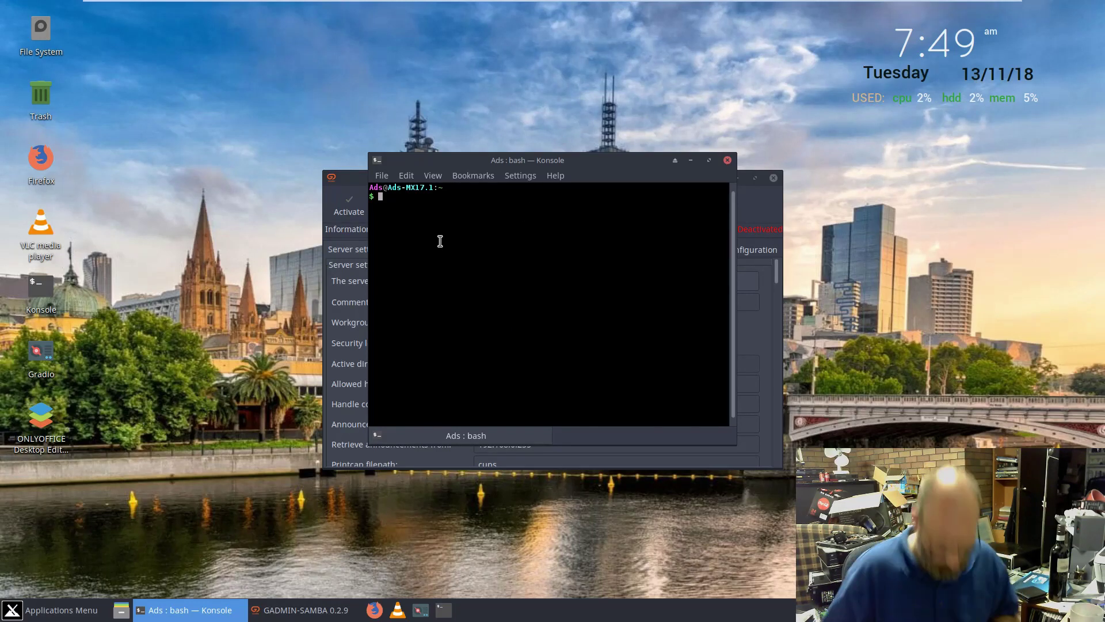
{"action": "type", "text": "cd /etc/s"}
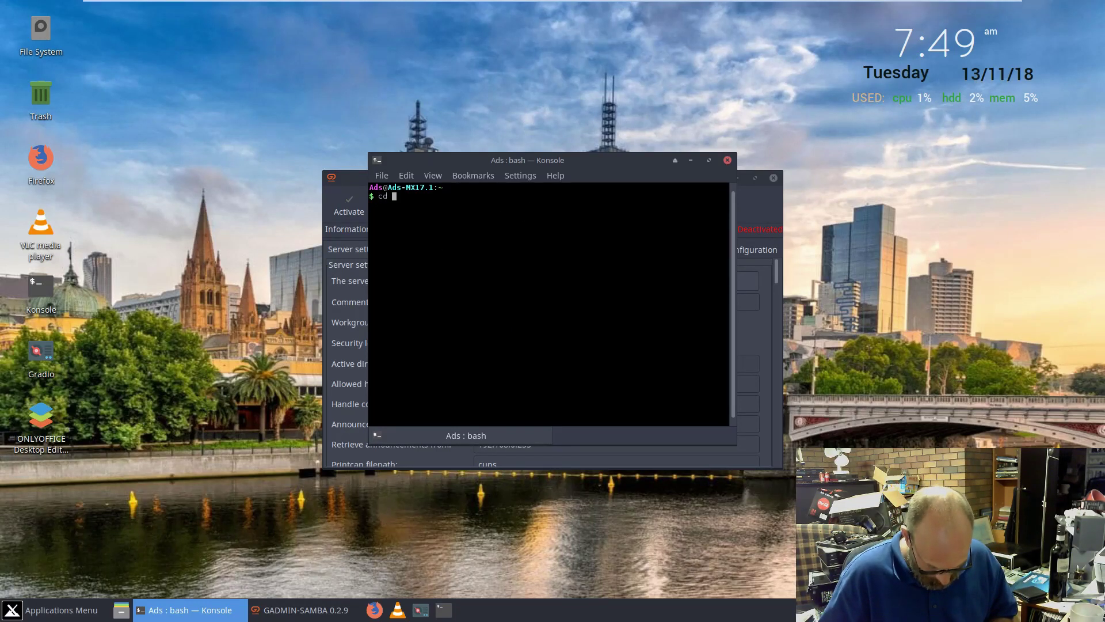
{"action": "type", "text": "amba"}
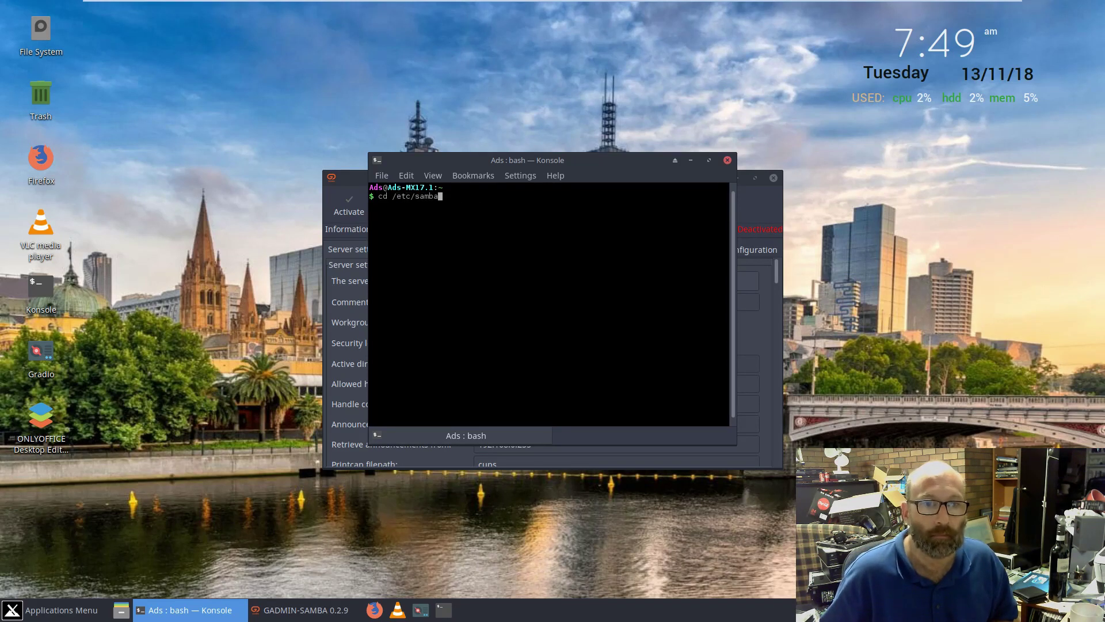
{"action": "key", "text": "Return"}
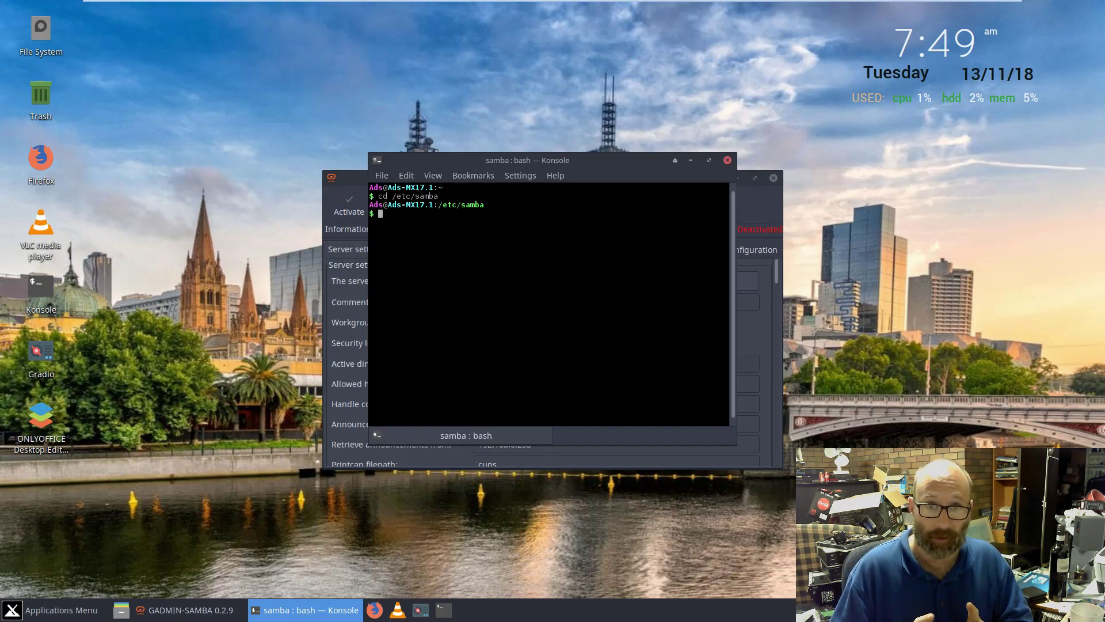
{"action": "type", "text": "sudo na"}
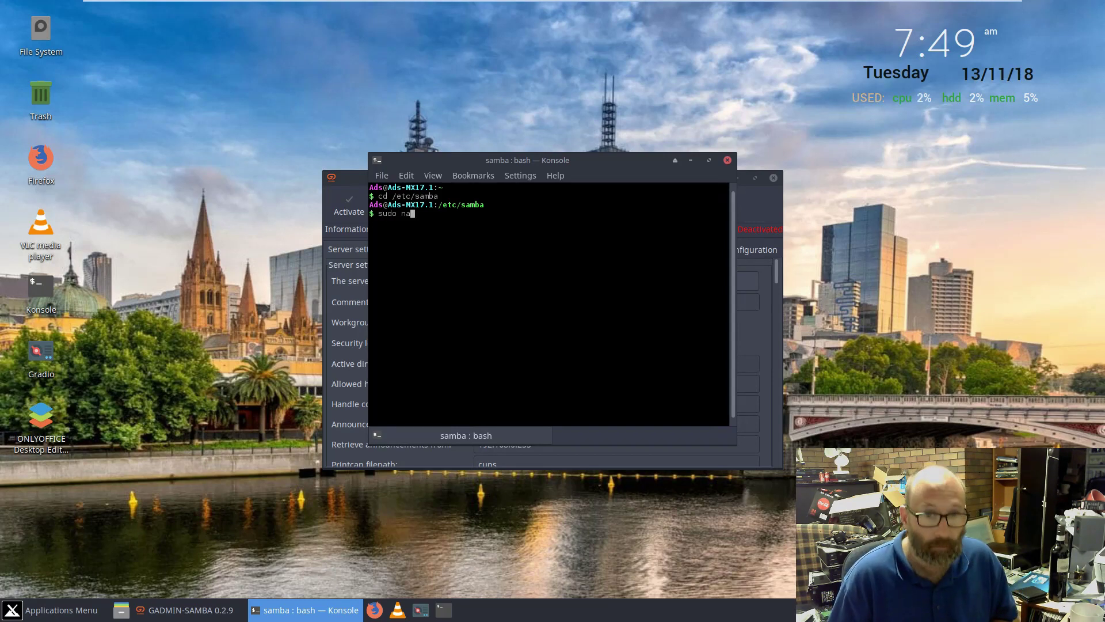
{"action": "type", "text": "no smb.conf"}
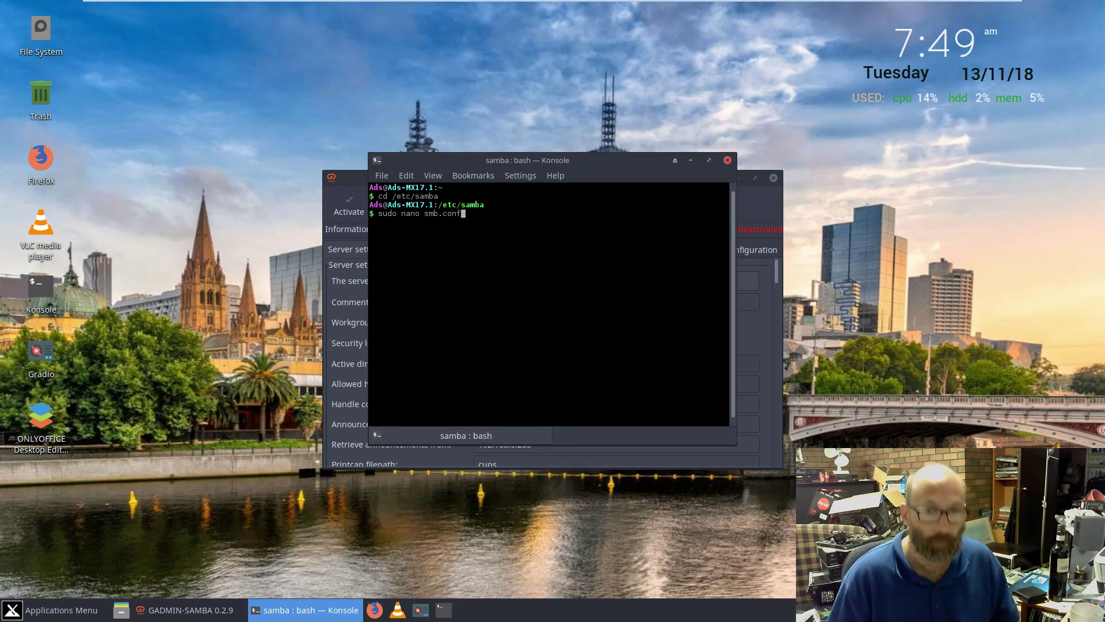
{"action": "key", "text": "Return"}
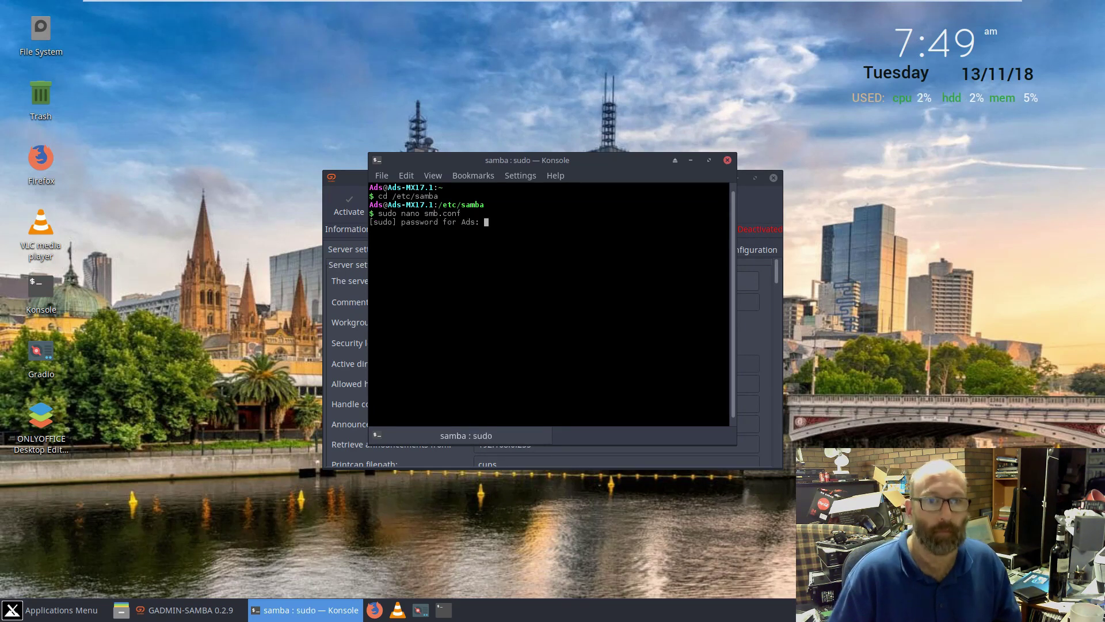
{"action": "key", "text": "Return"}
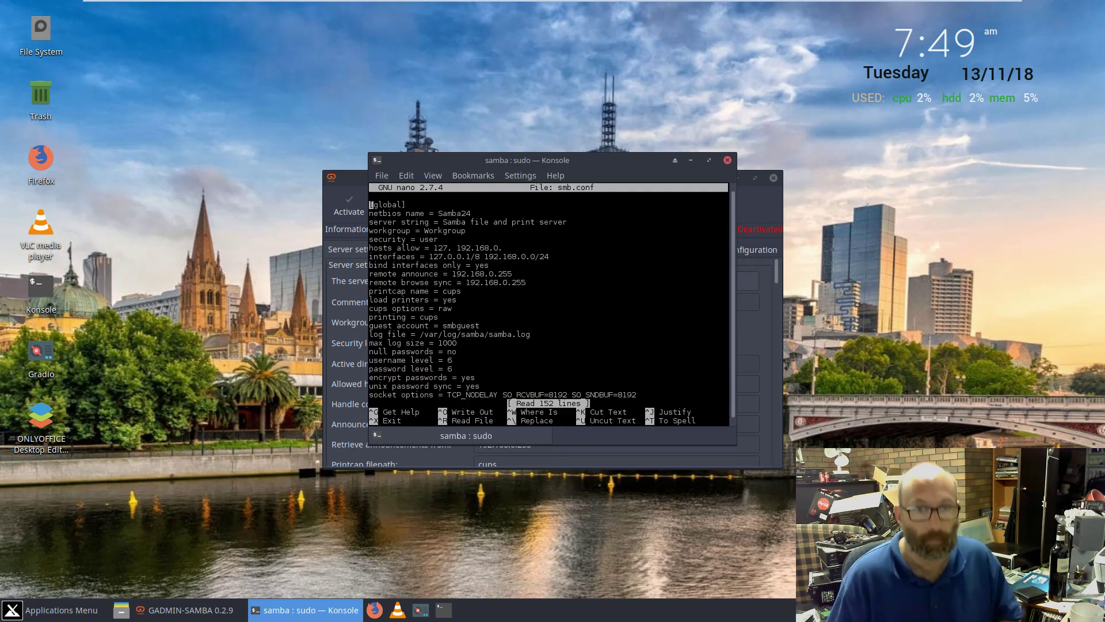
{"action": "left_click", "coordinate": [710, 159]}
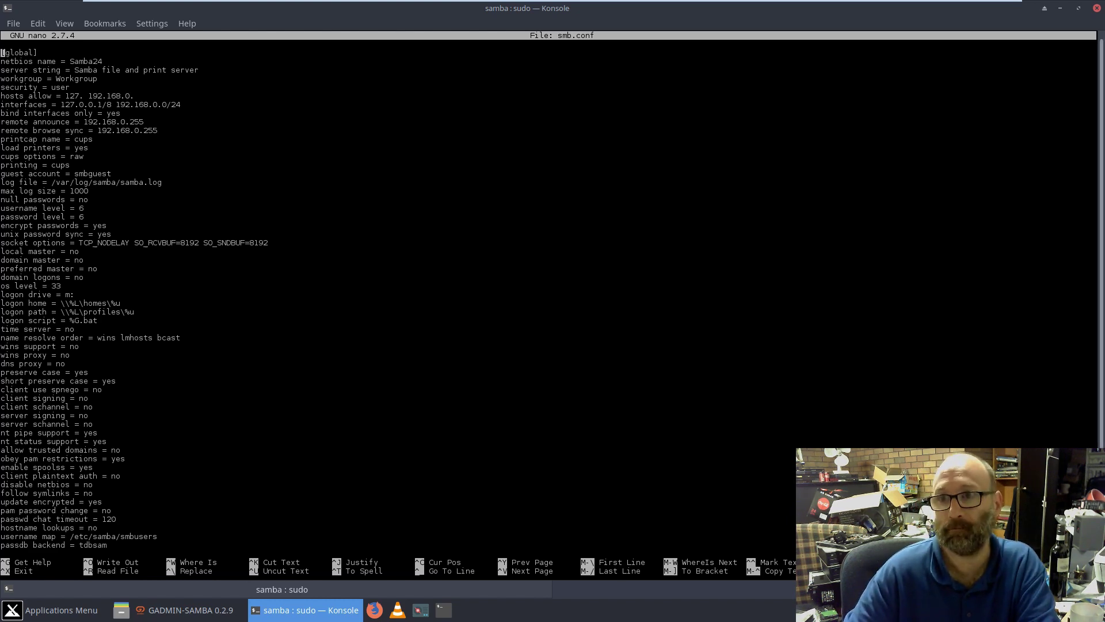
{"action": "left_click", "coordinate": [1097, 8]}
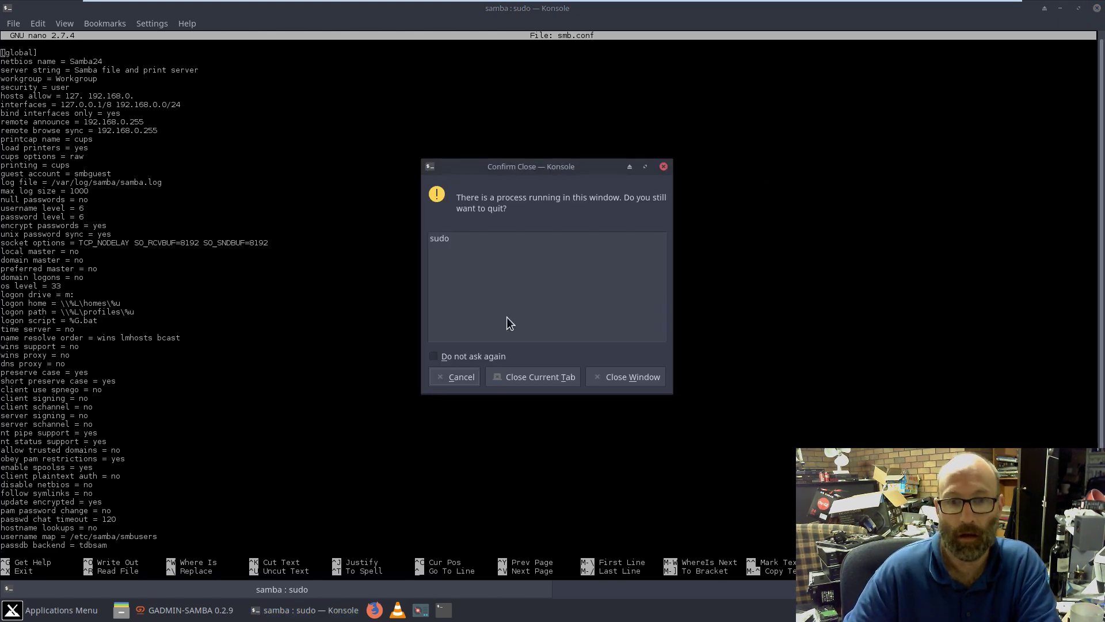
Step: Confirm closing Konsole, then open GADMIN-SAMBA's settings showing the /etc/samba/smb.conf path
{"action": "left_click", "coordinate": [615, 381]}
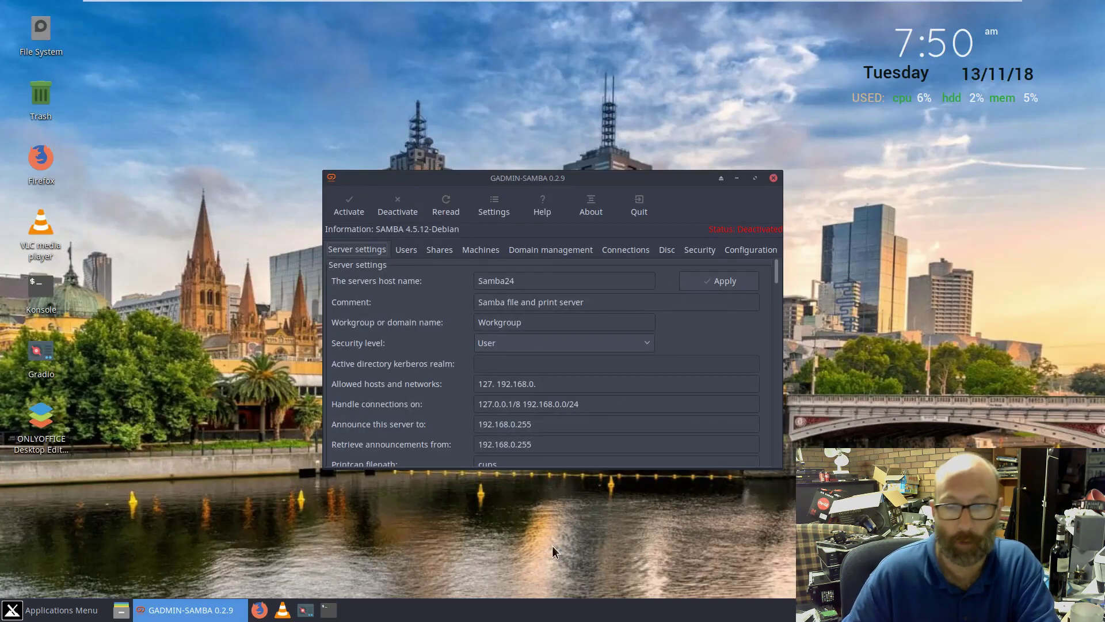
{"action": "mouse_move", "coordinate": [529, 318]}
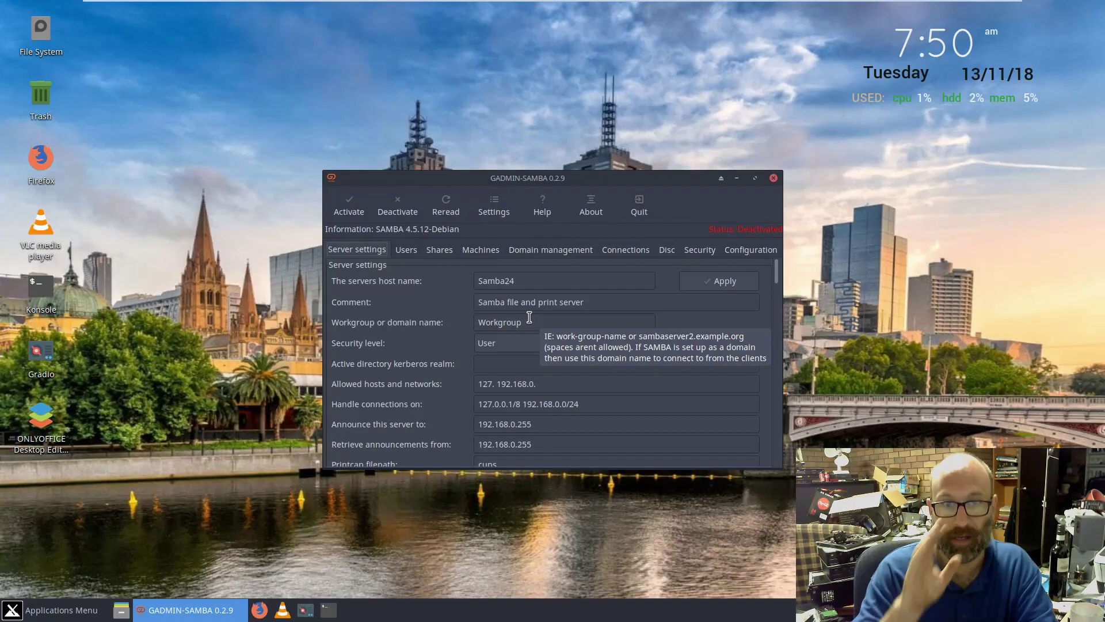
{"action": "left_click", "coordinate": [490, 213]}
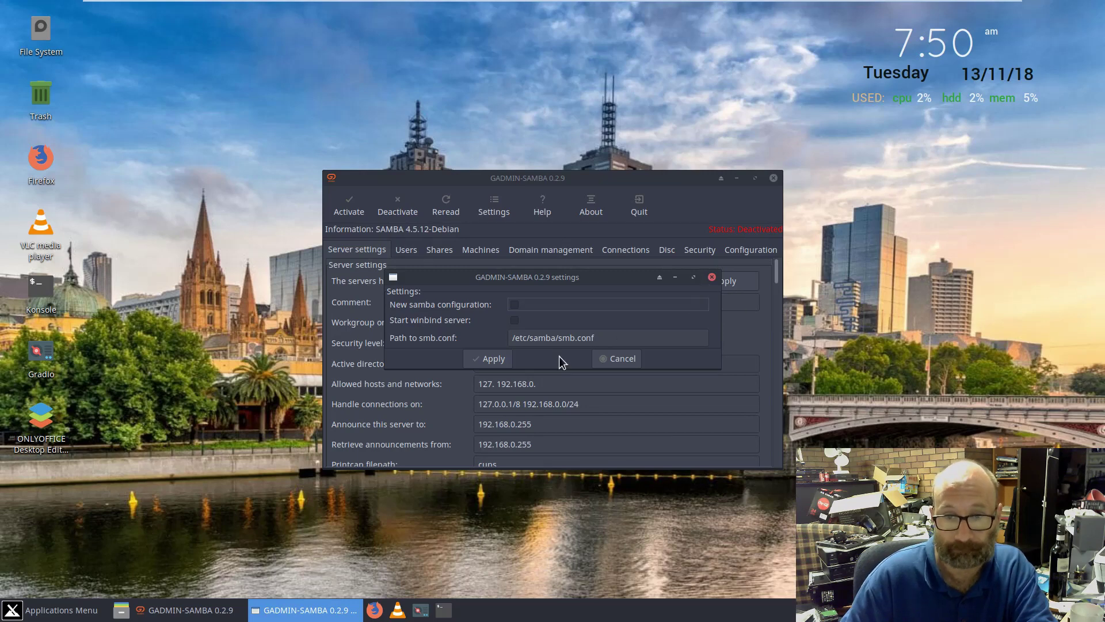
Step: Cancel the GADMIN-SAMBA settings dialog, leaving all options unchanged
{"action": "left_click", "coordinate": [621, 357]}
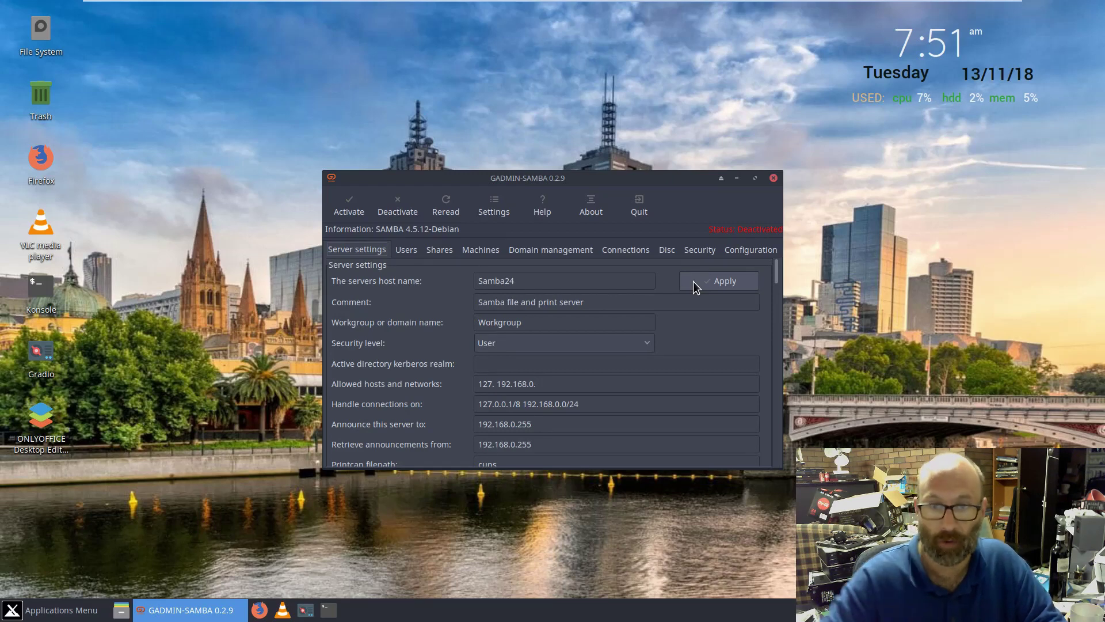
{"action": "left_click", "coordinate": [629, 250]}
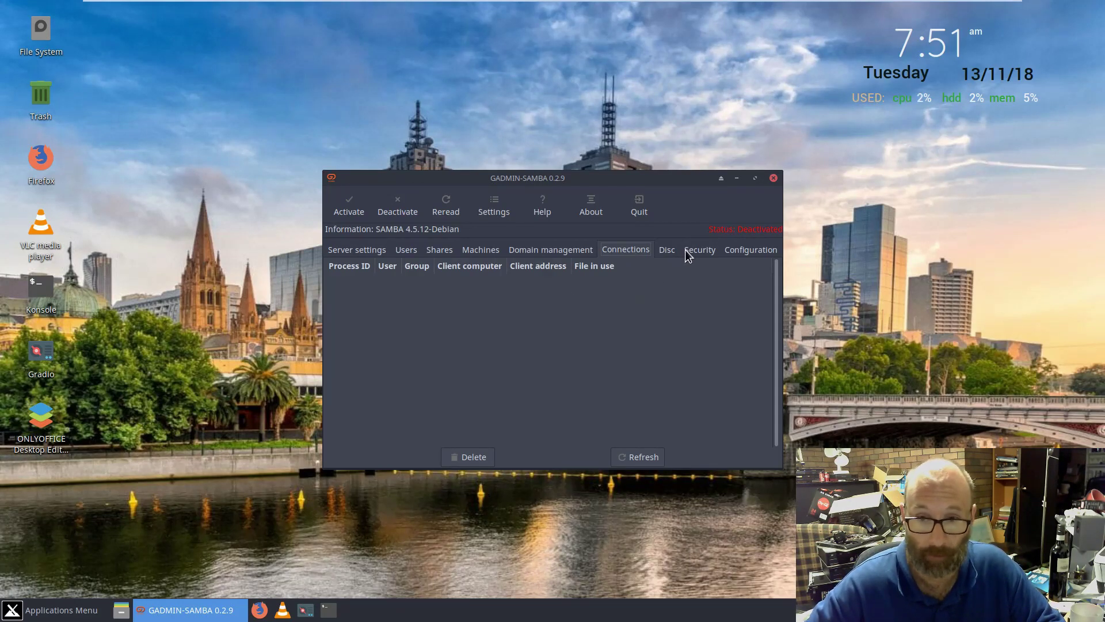
{"action": "left_click", "coordinate": [338, 253]}
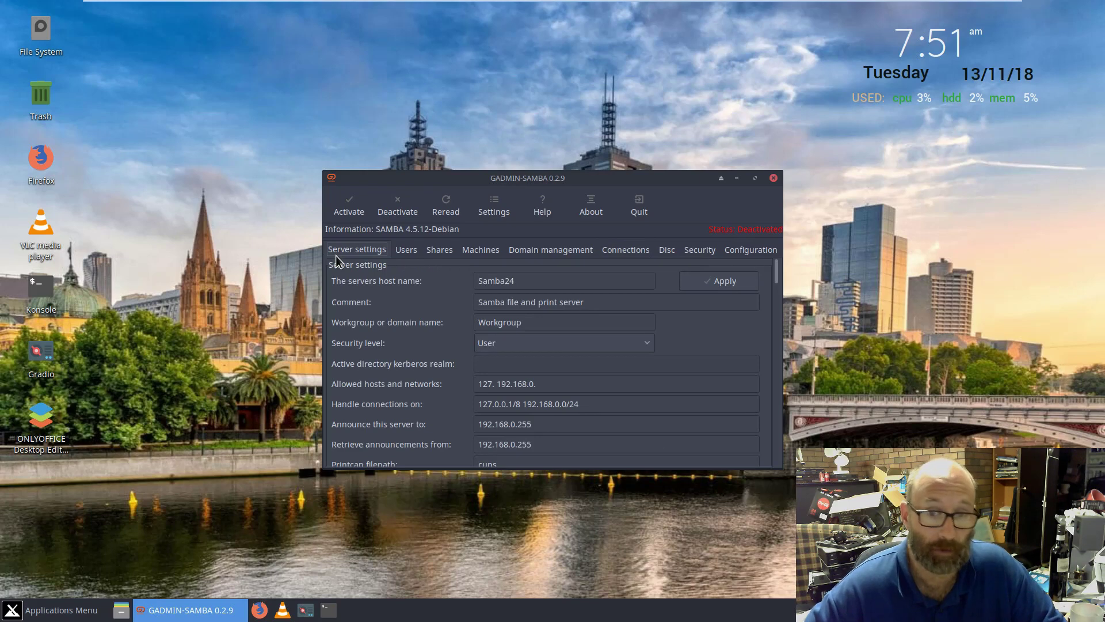